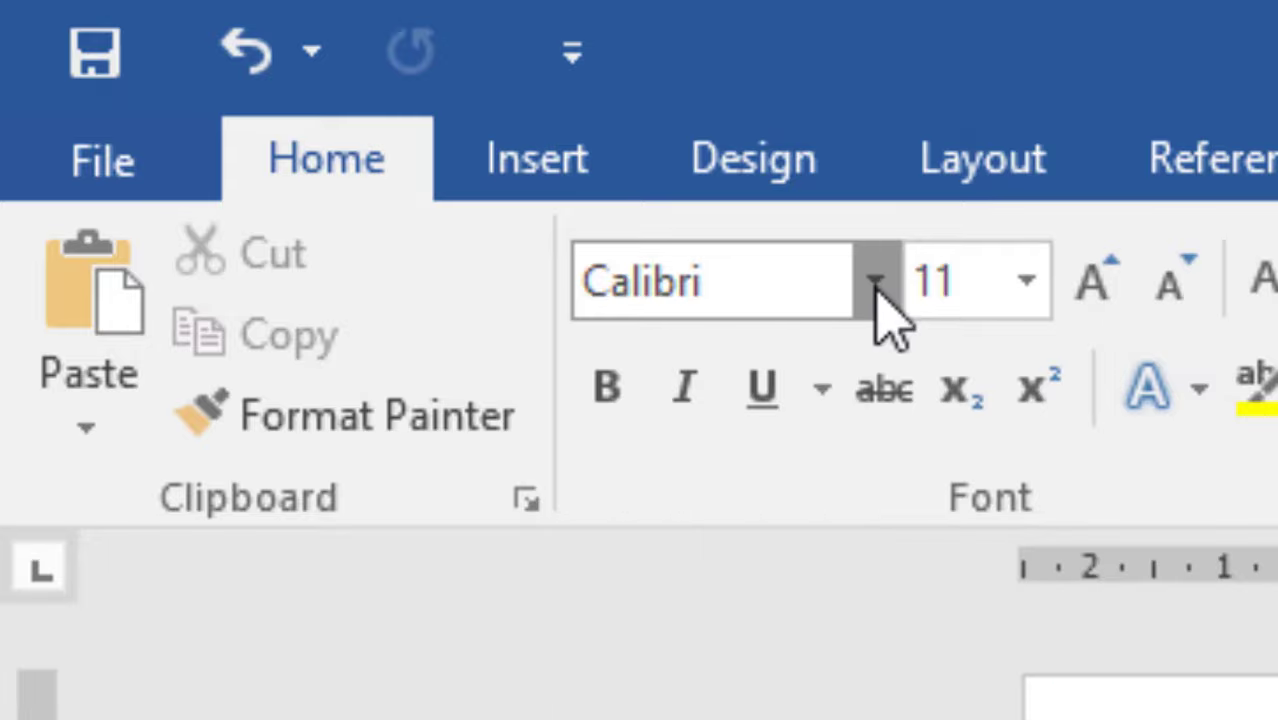
# Set the blank document's font to Arial at size 12.
pyautogui.click(877, 285)
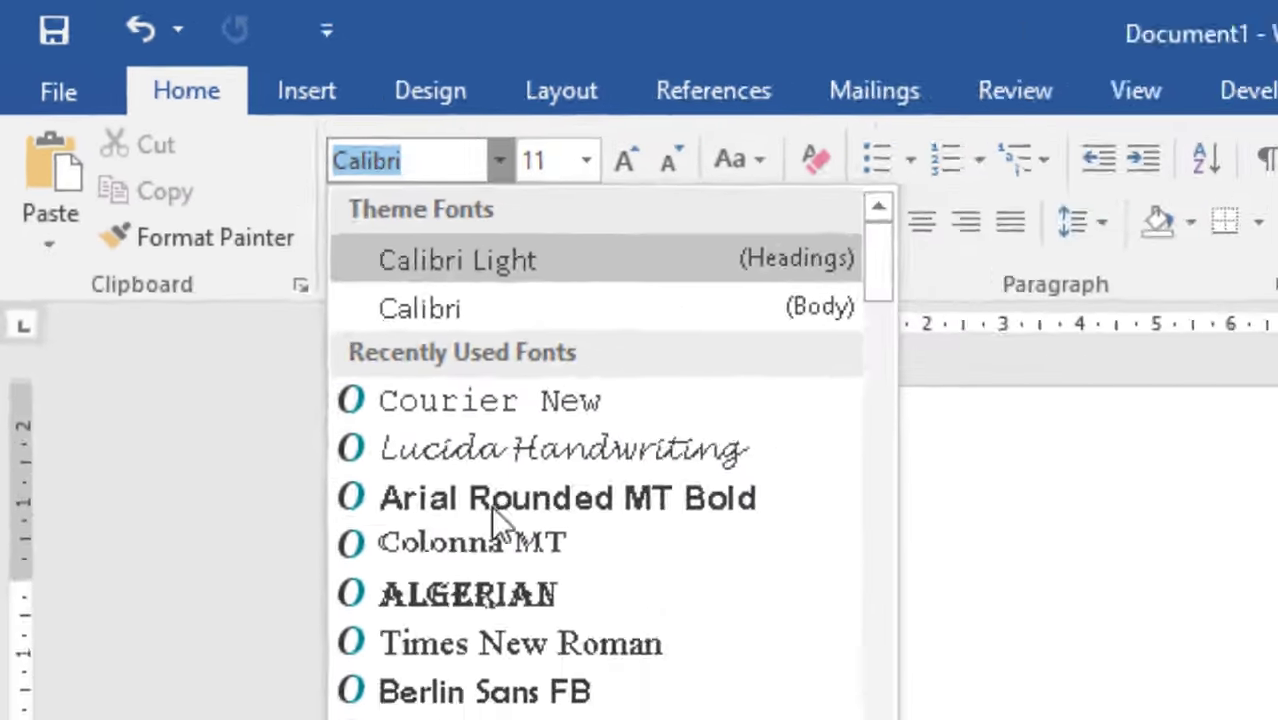
pyautogui.press('Escape')
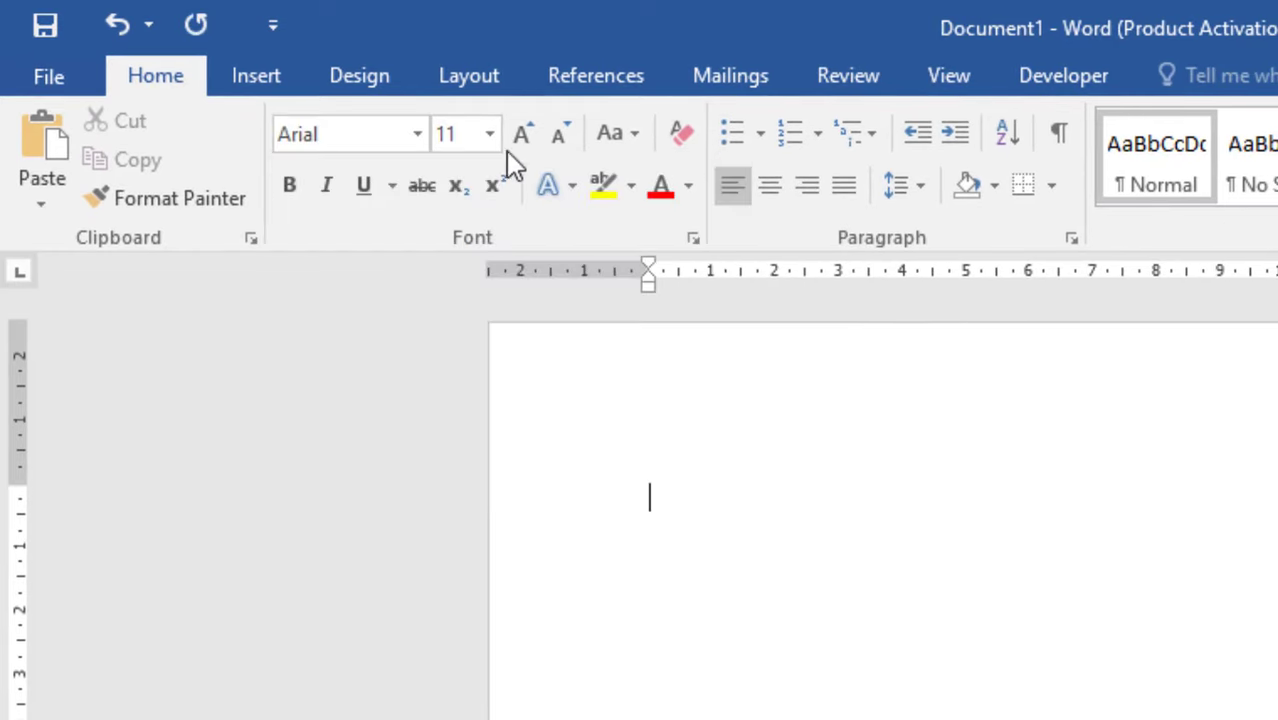
pyautogui.click(490, 134)
pyautogui.click(463, 302)
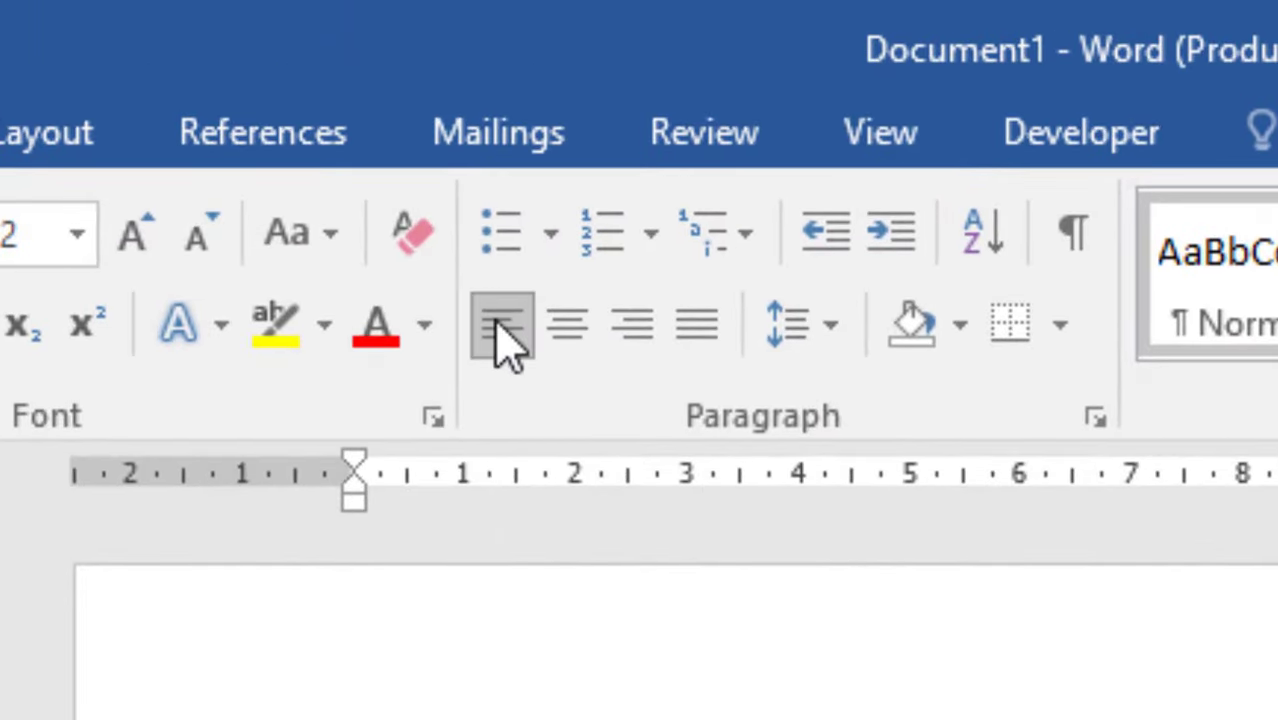
pyautogui.hotkey('ctrl', 'j')
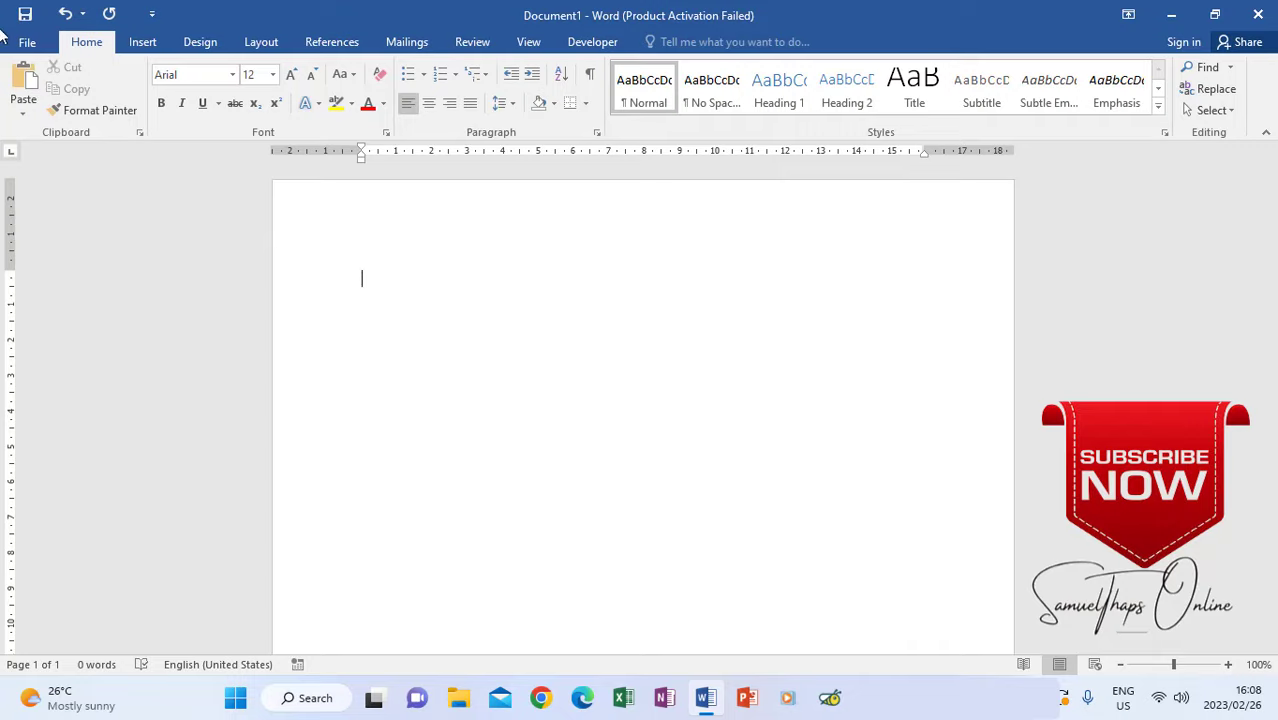
# Enter the heading HEAIDS and, after a blank line, begin the first paragraph with "Young South".
pyautogui.write('HEAIDS')
pyautogui.press('Return')
pyautogui.press('Return')
pyautogui.write('Young Southa')
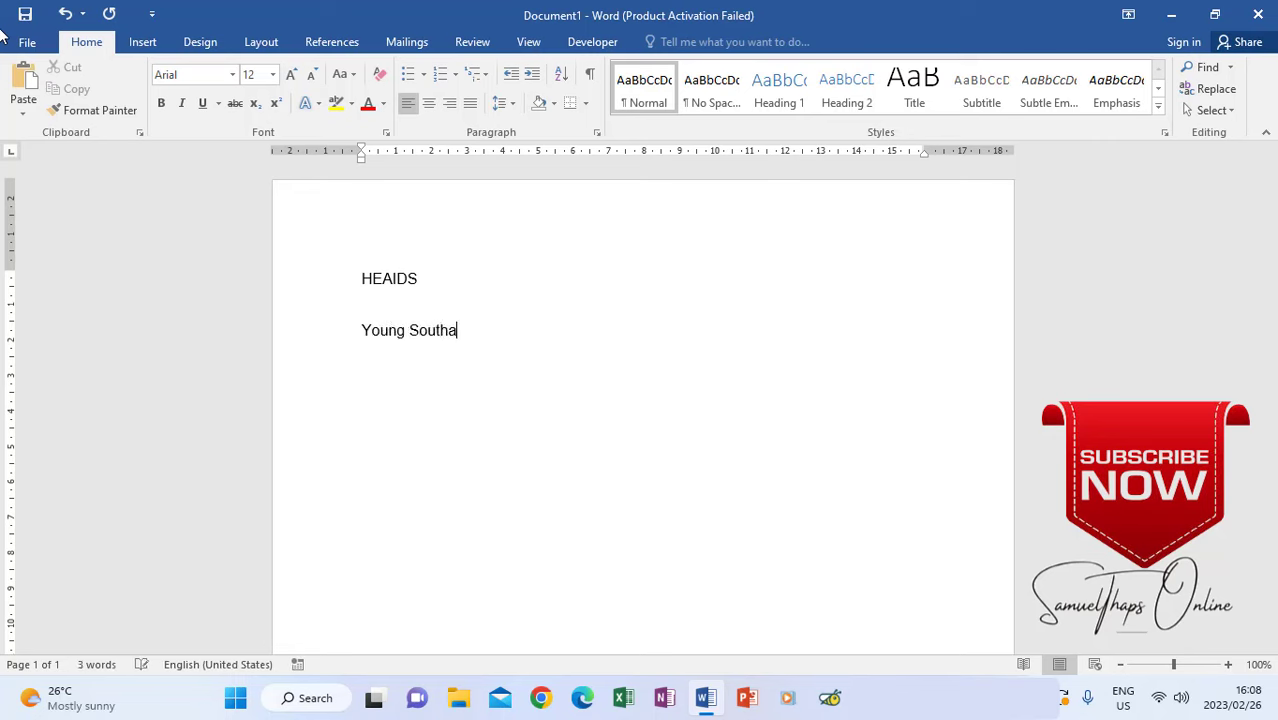
pyautogui.press('BackSpace')
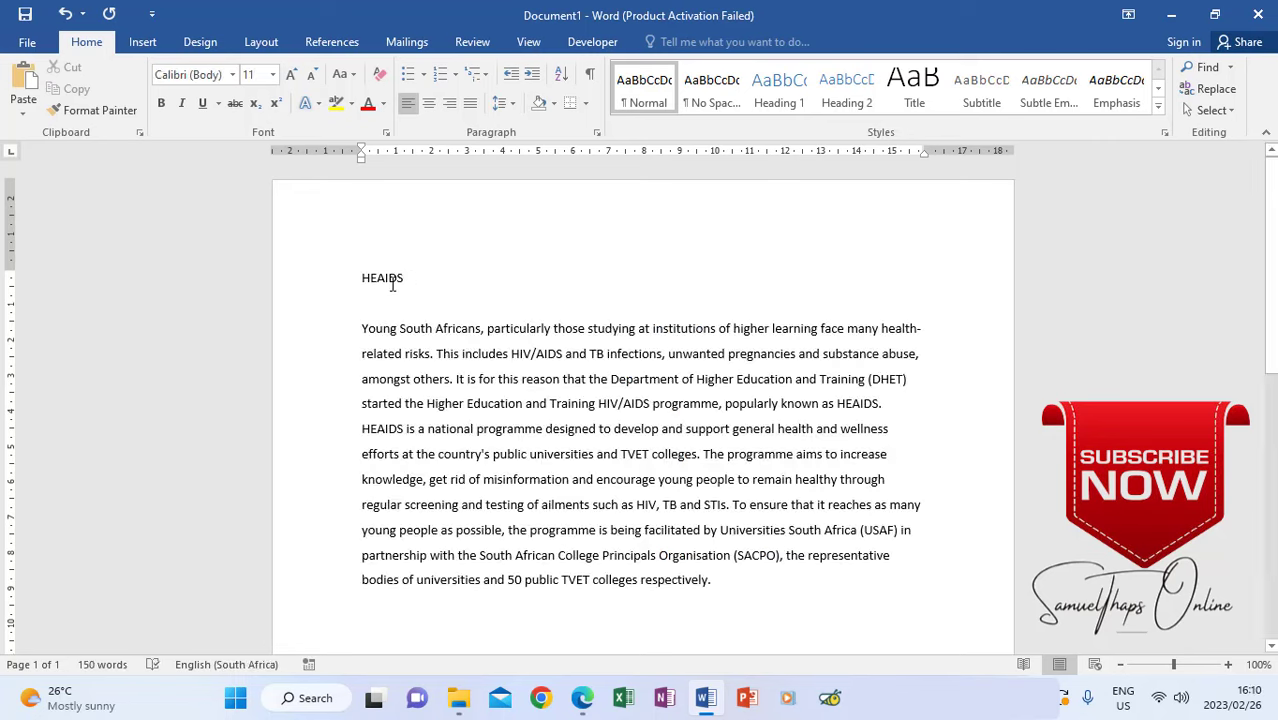
# Split the body text before "HEAIDS is a national programme" into a new paragraph separated by a blank line.
pyautogui.click(361, 428)
pyautogui.press('Return')
pyautogui.press('Return')
# Add the line "Examination number question 1" above the HEAIDS heading, separated by a blank line, and convert it to uppercase.
pyautogui.click(360, 277)
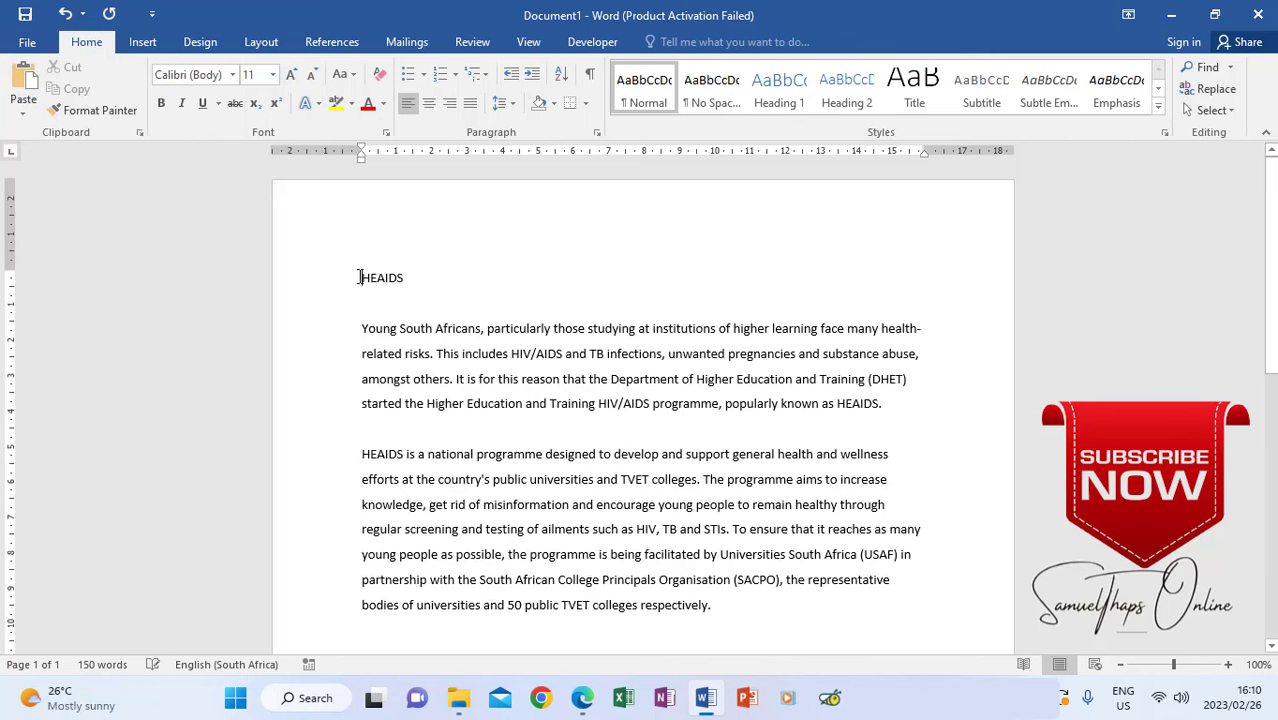
pyautogui.press('Return')
pyautogui.press('Return')
pyautogui.click(360, 277)
pyautogui.write('Examination number question 1')
pyautogui.tripleClick(359, 277)
pyautogui.click(343, 74)
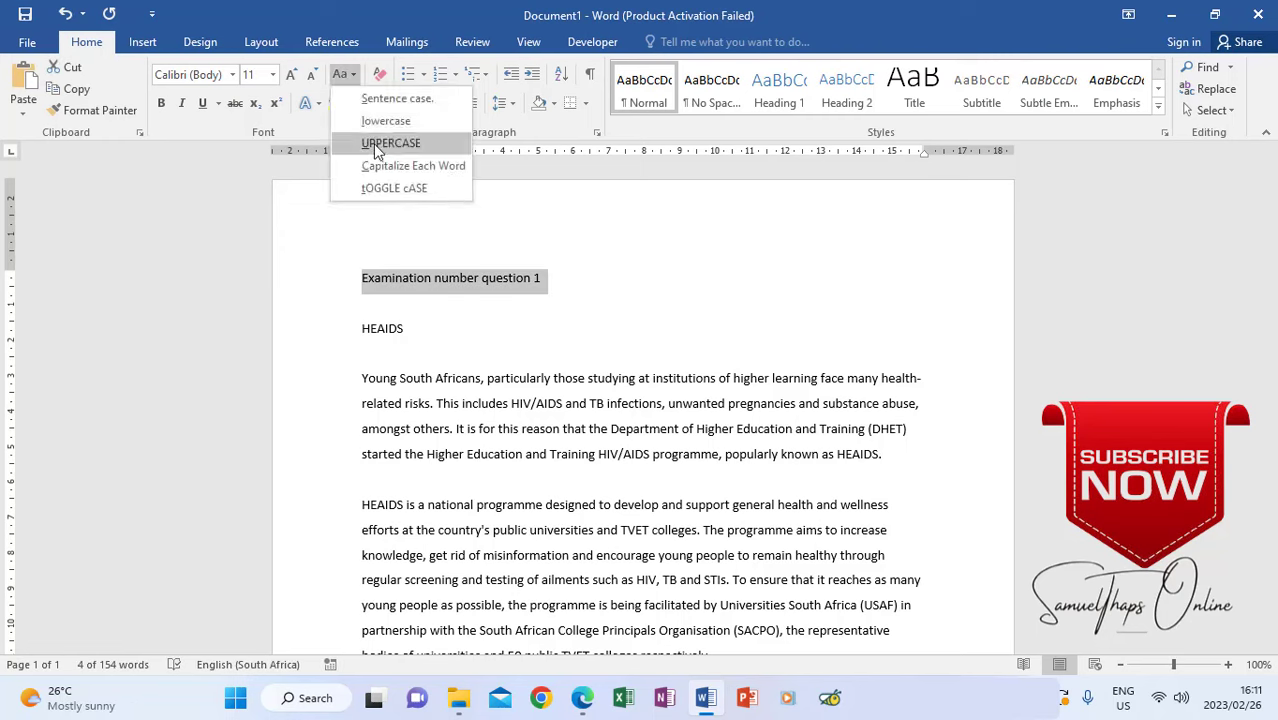
pyautogui.click(390, 142)
# Format the entire document text in Arial at size 12.
pyautogui.hotkey('ctrl', 'a')
pyautogui.click(232, 74)
pyautogui.click(200, 200)
pyautogui.click(272, 74)
pyautogui.click(262, 190)
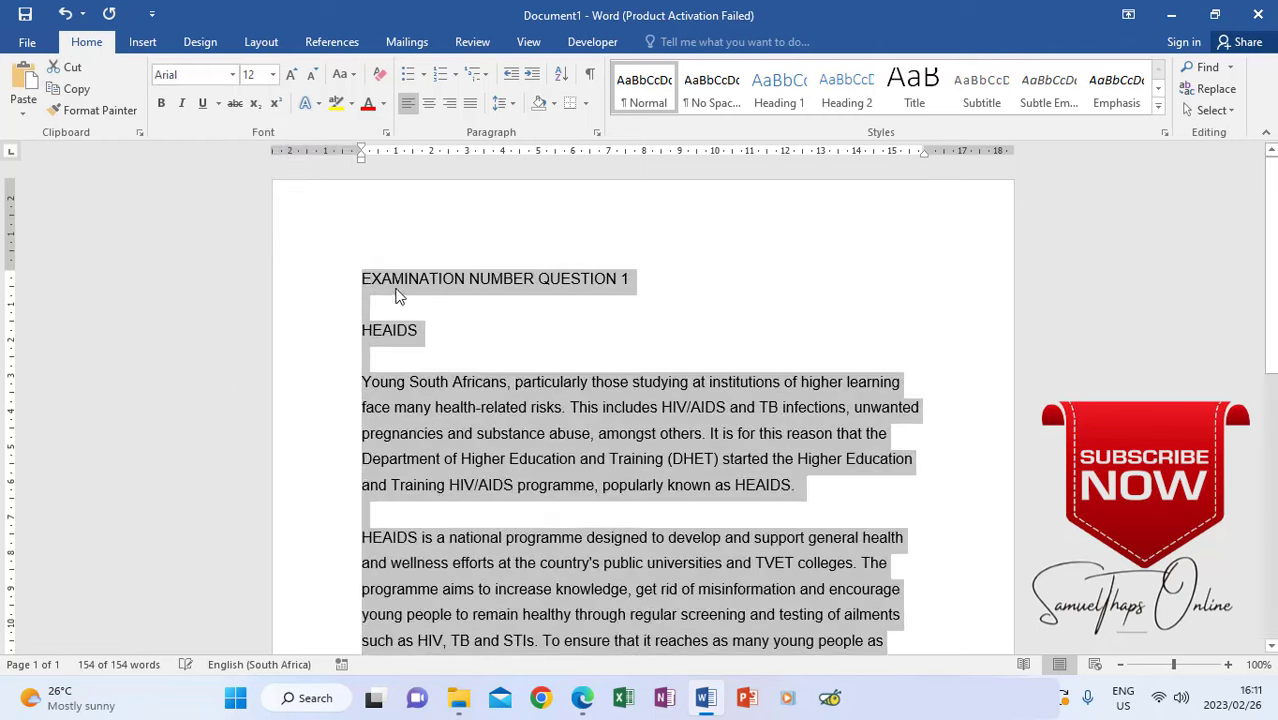
# Center the line EXAMINATION NUMBER QUESTION 1.
pyautogui.tripleClick(386, 279)
pyautogui.click(428, 103)
pyautogui.click(522, 330)
pyautogui.scroll(-1, 522, 334)
pyautogui.click(952, 570)
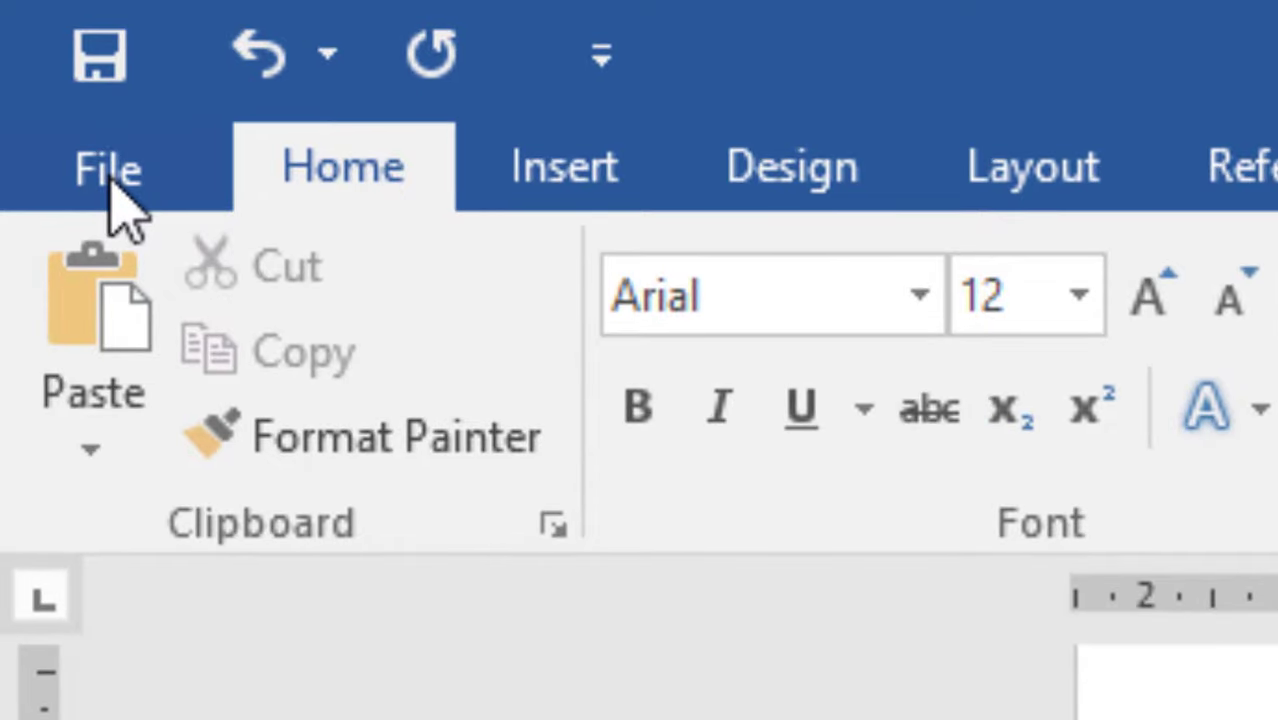
# Open the Save As dialog for the Documents folder and select the suggested file name for replacement.
pyautogui.click(110, 178)
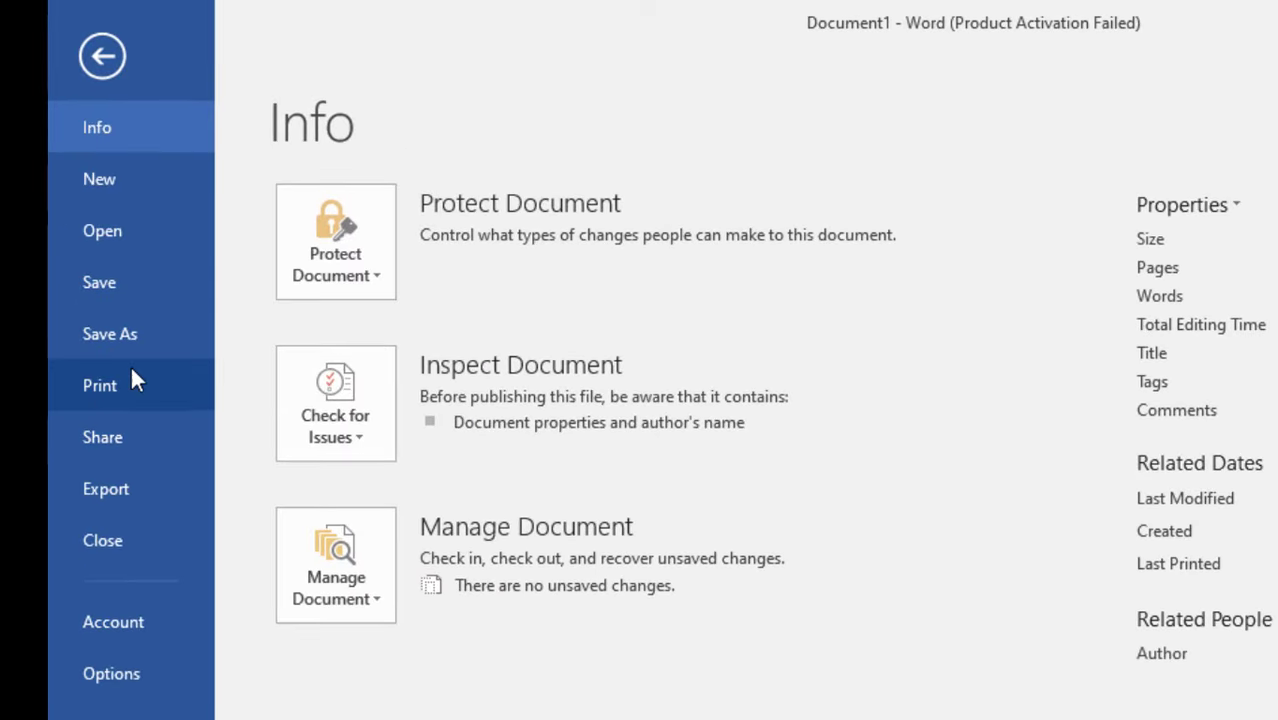
pyautogui.click(133, 337)
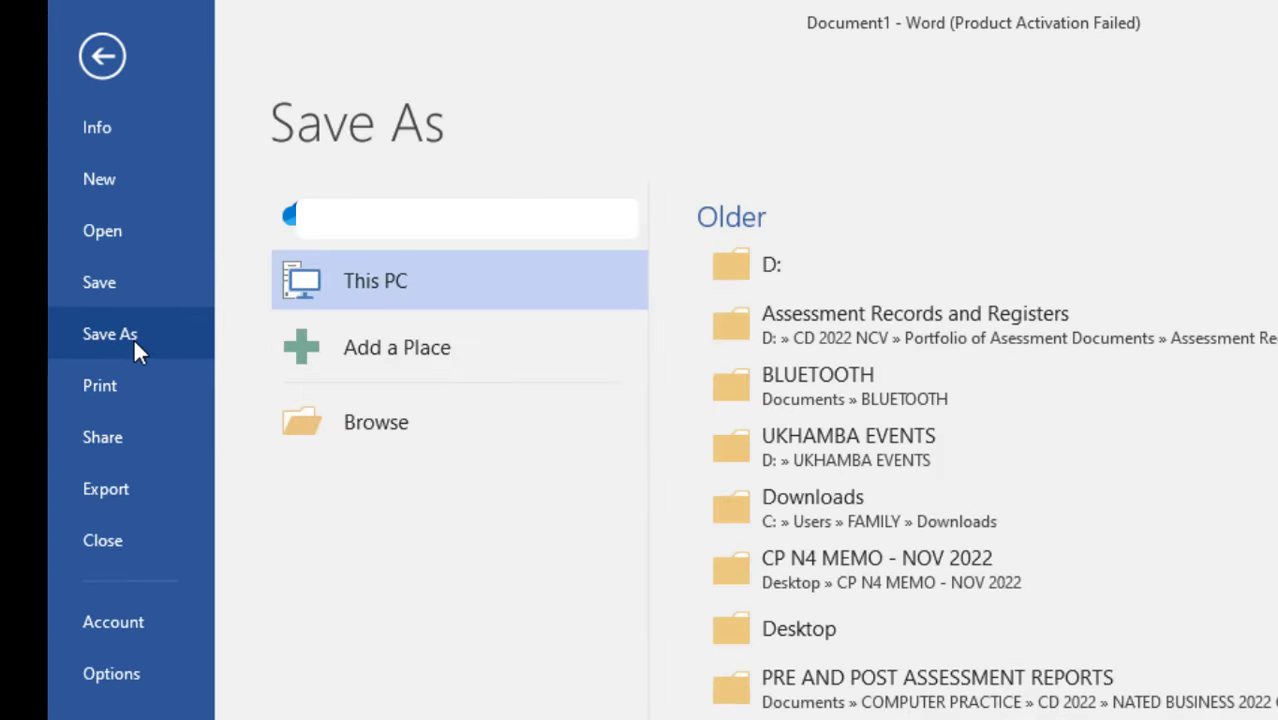
pyautogui.click(343, 410)
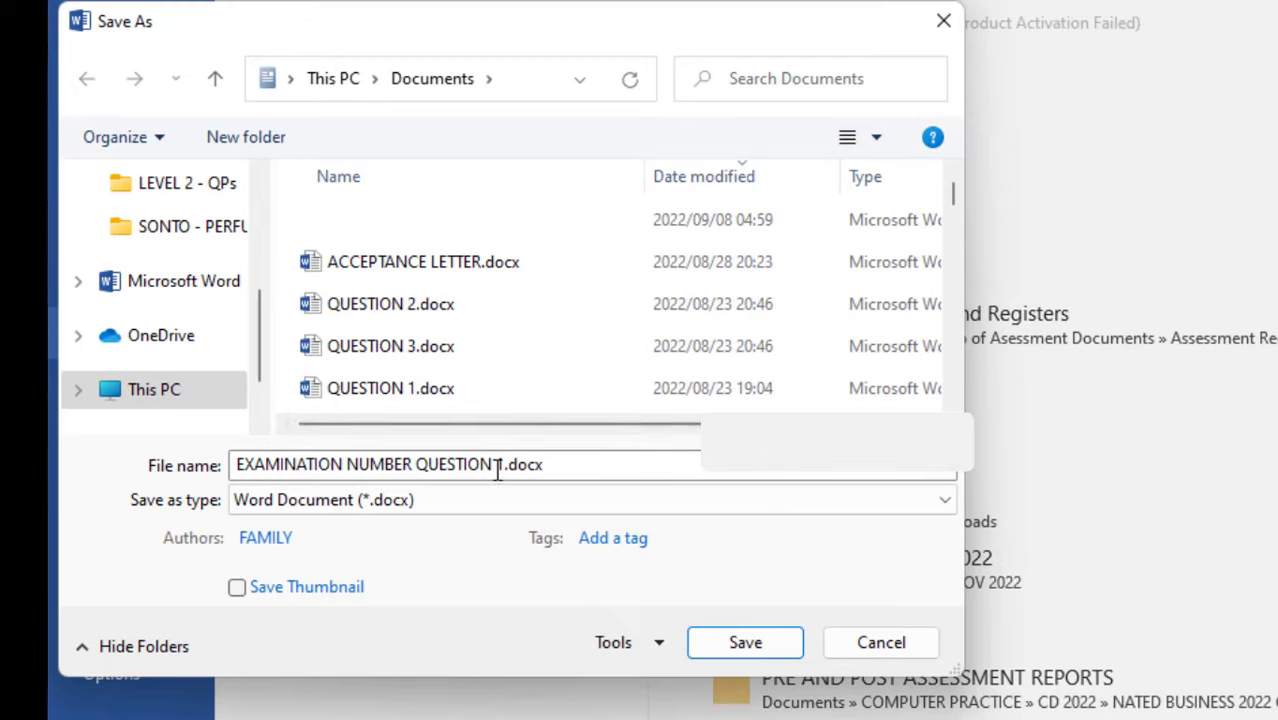
pyautogui.hotkey('ctrl', 'a')
pyautogui.press('BackSpace')
pyautogui.hotkey('ctrl', 'z')
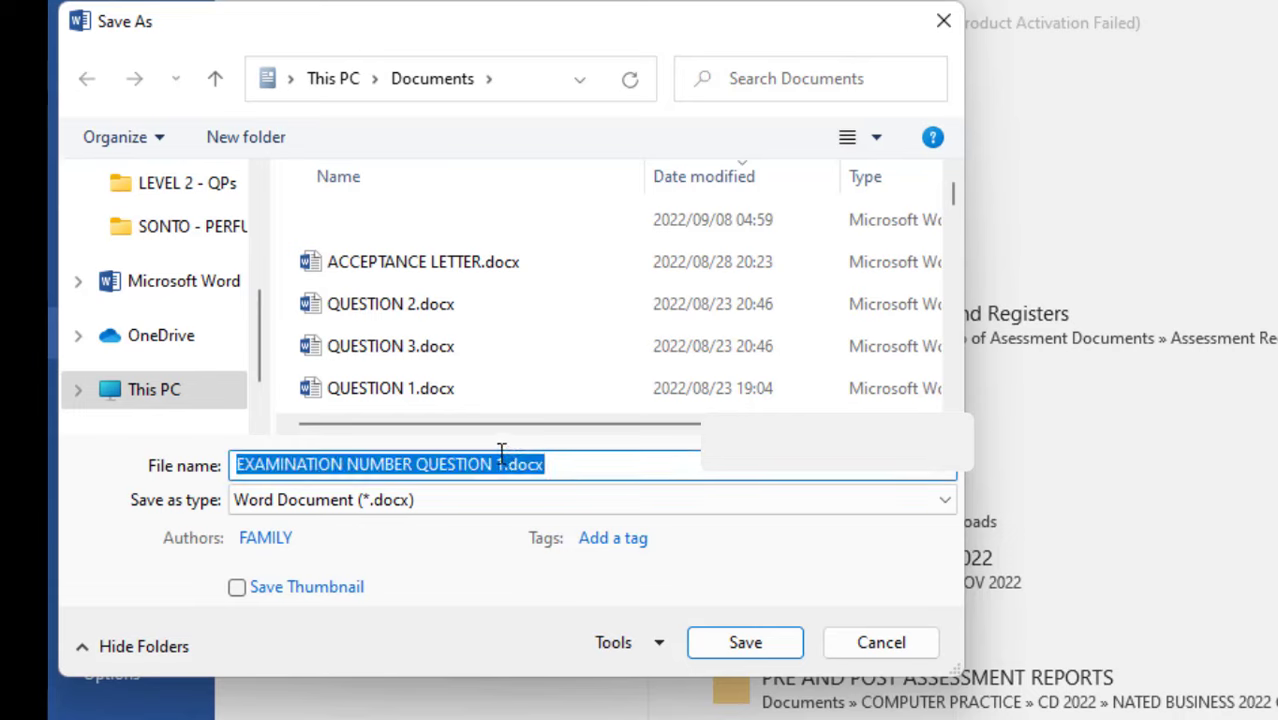
pyautogui.write('hea')
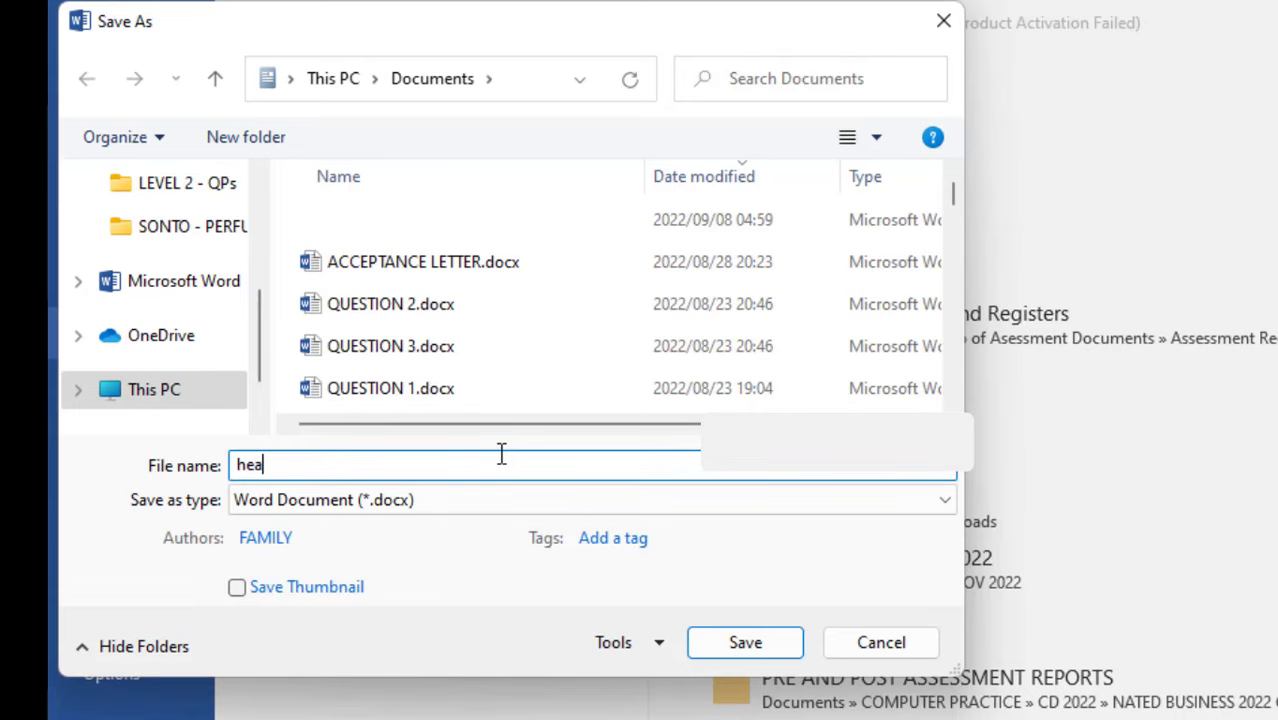
pyautogui.press('BackSpace')
pyautogui.press('BackSpace')
pyautogui.press('BackSpace')
pyautogui.write('heaids1=')
pyautogui.press('BackSpace')
pyautogui.press('BackSpace')
pyautogui.press('BackSpace')
pyautogui.press('BackSpace')
pyautogui.press('BackSpace')
pyautogui.press('BackSpace')
pyautogui.press('BackSpace')
pyautogui.press('BackSpace')
# Save the document in the Documents folder as a Word document named HEAIDS1.
pyautogui.write('H')
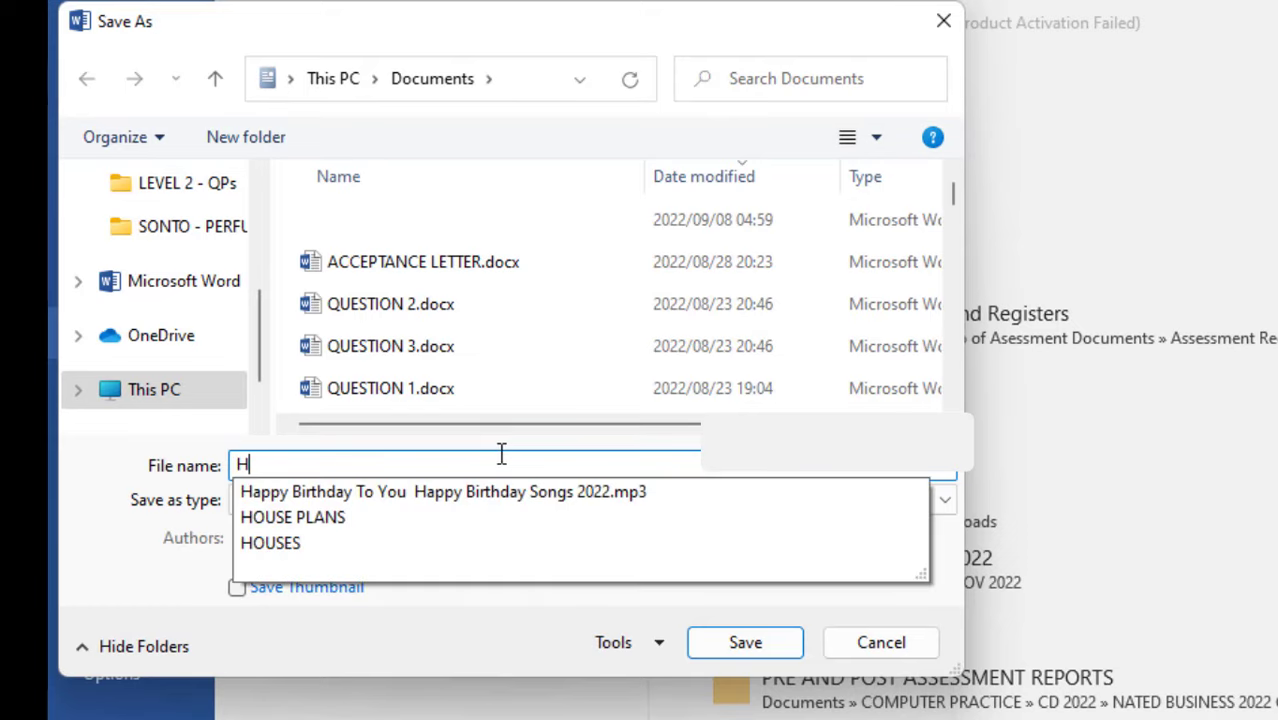
pyautogui.write('EAID')
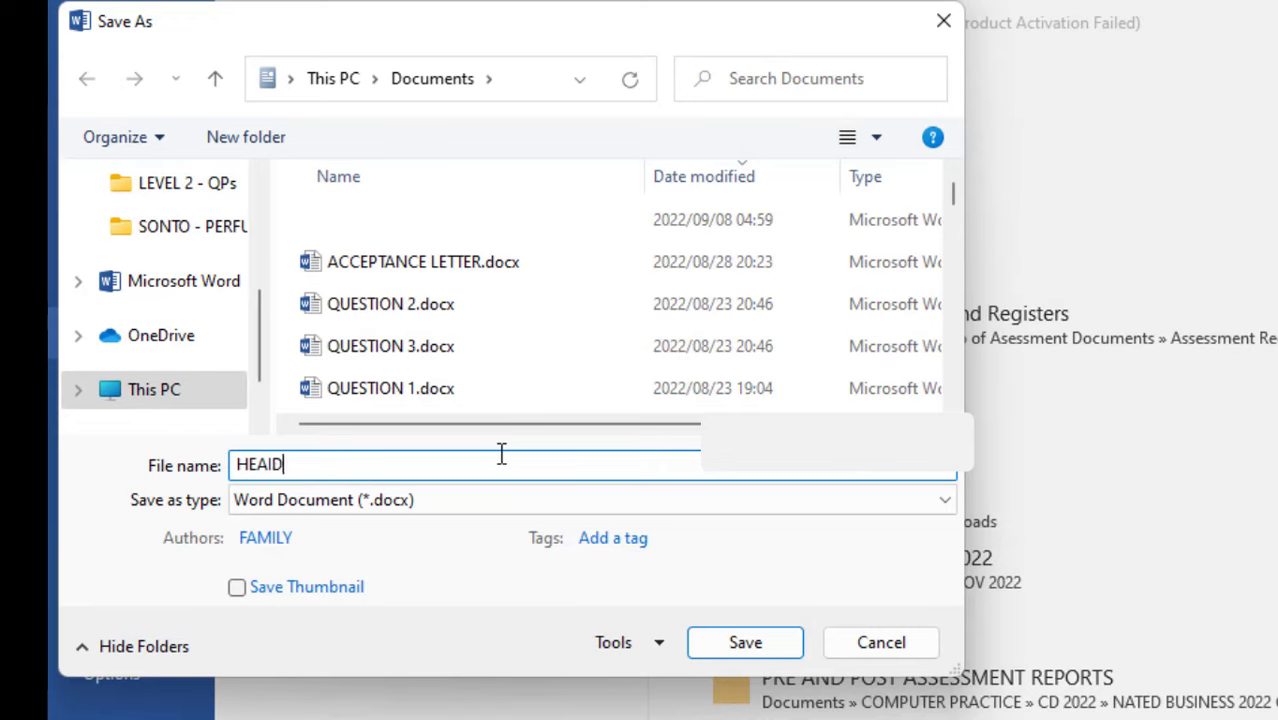
pyautogui.write('S1')
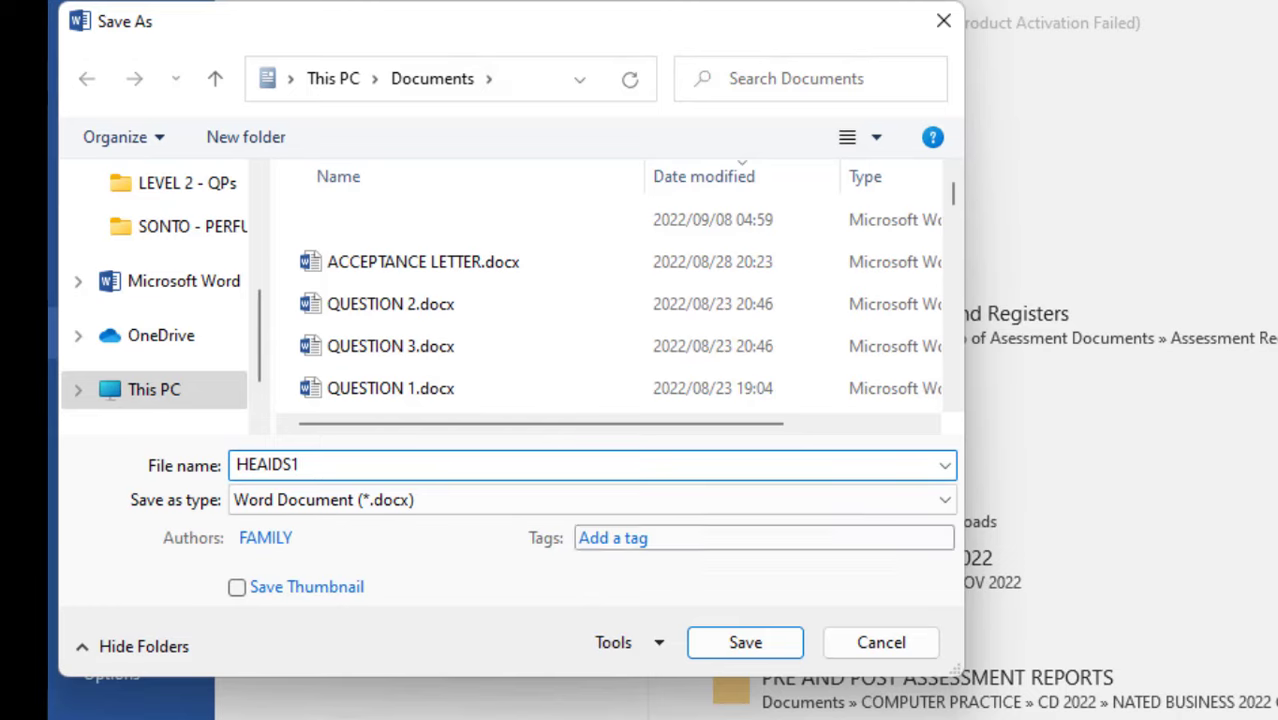
pyautogui.click(752, 640)
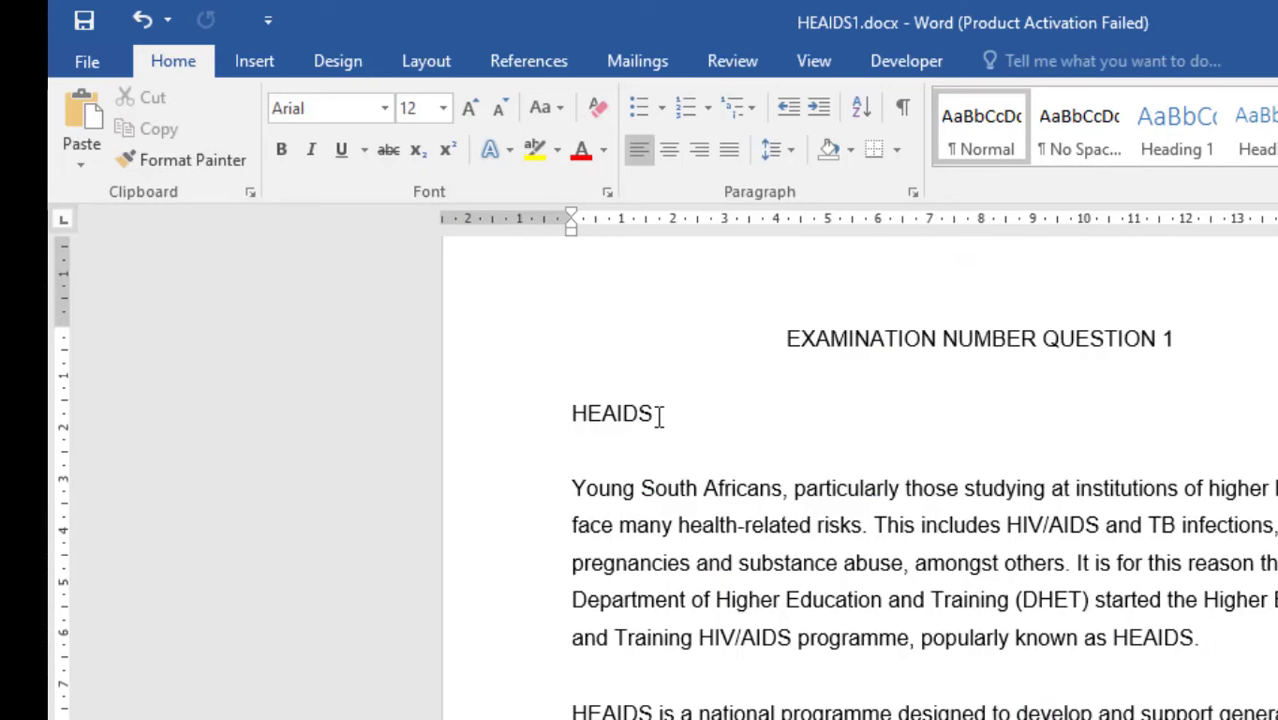
pyautogui.moveTo(660, 414); pyautogui.dragTo(562, 411)
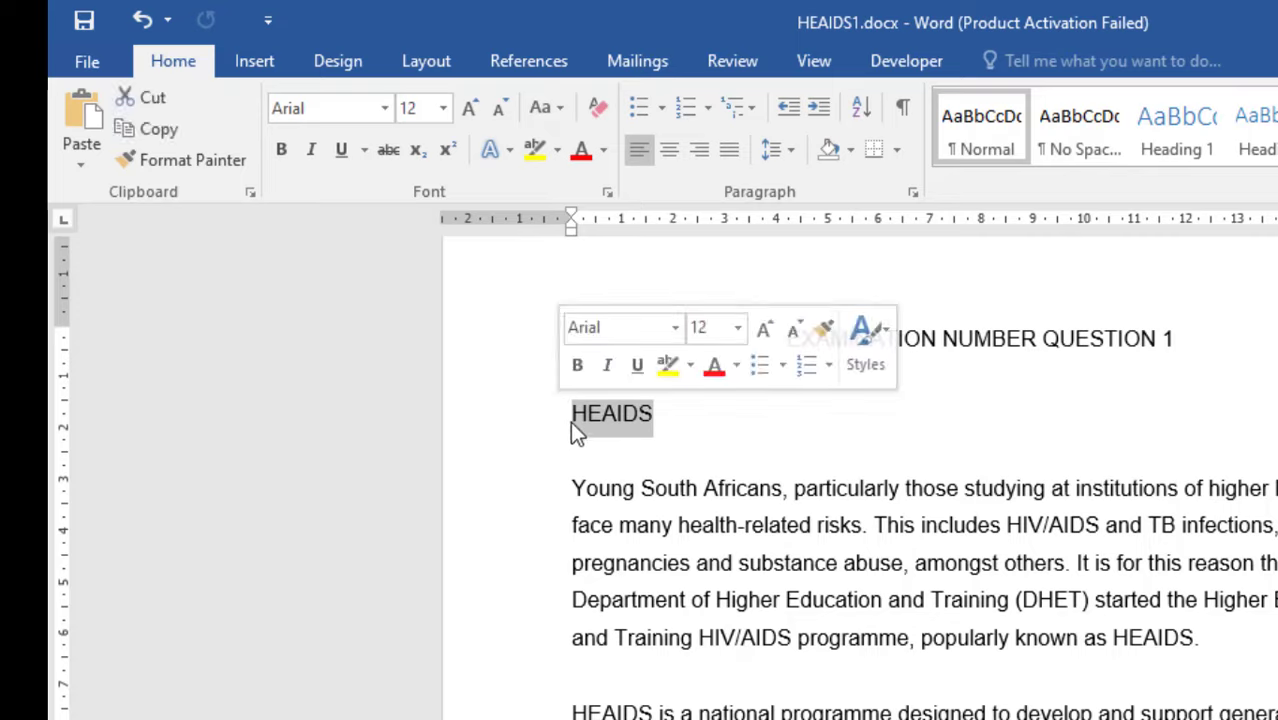
pyautogui.click(572, 414)
pyautogui.moveTo(572, 414); pyautogui.dragTo(665, 414)
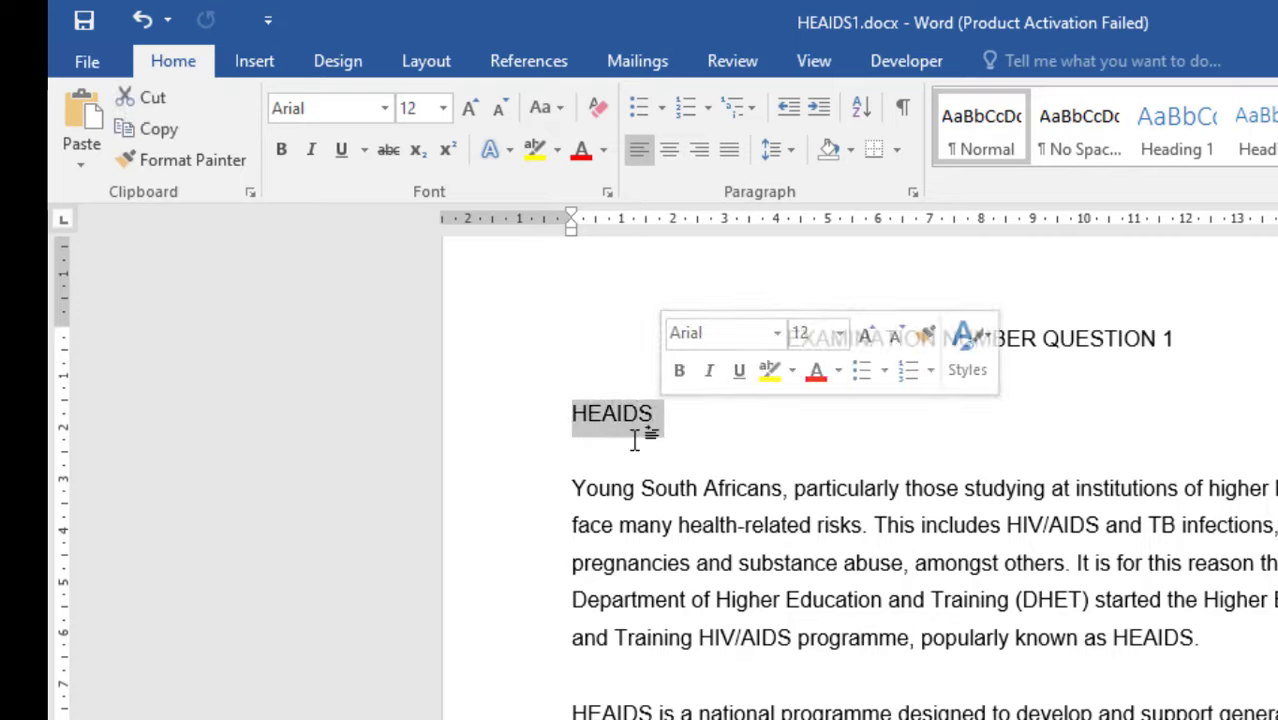
pyautogui.click(614, 430)
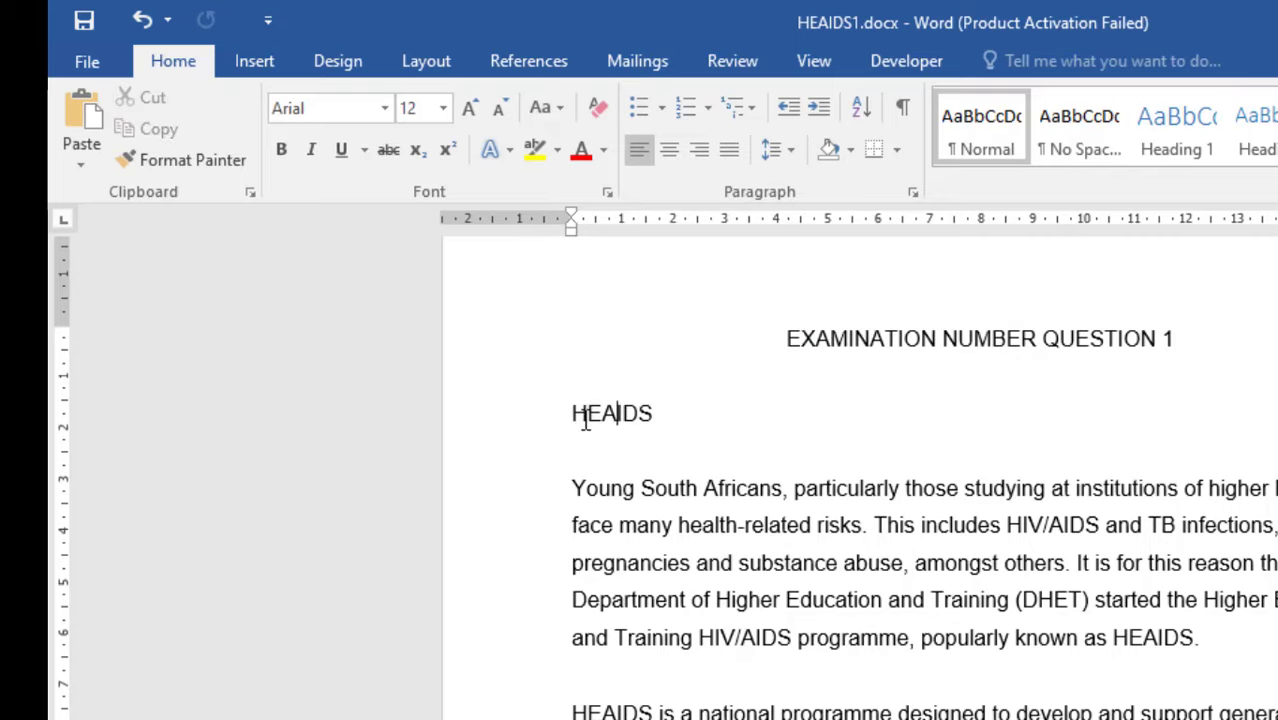
# Change the HEAIDS heading's font to Cooper Black at size 18.
pyautogui.moveTo(562, 409); pyautogui.dragTo(663, 418)
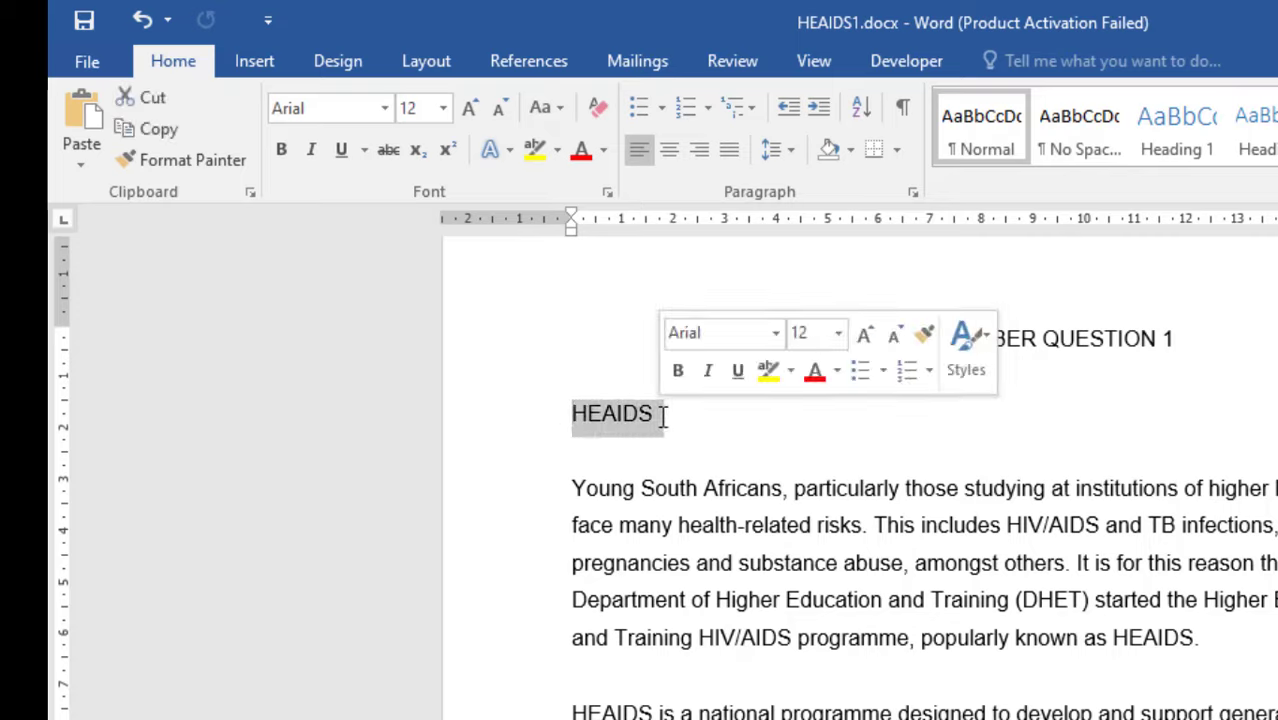
pyautogui.click(386, 108)
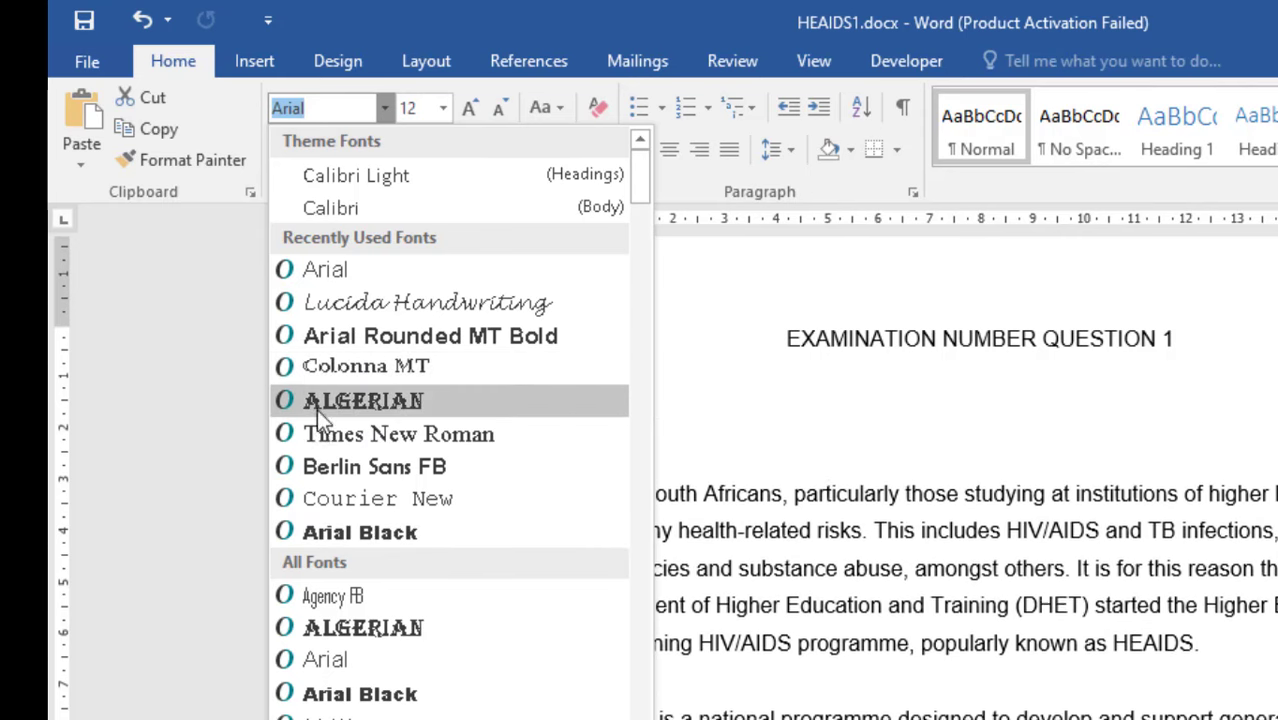
pyautogui.scroll(-3, 305, 420)
pyautogui.scroll(3, 380, 432)
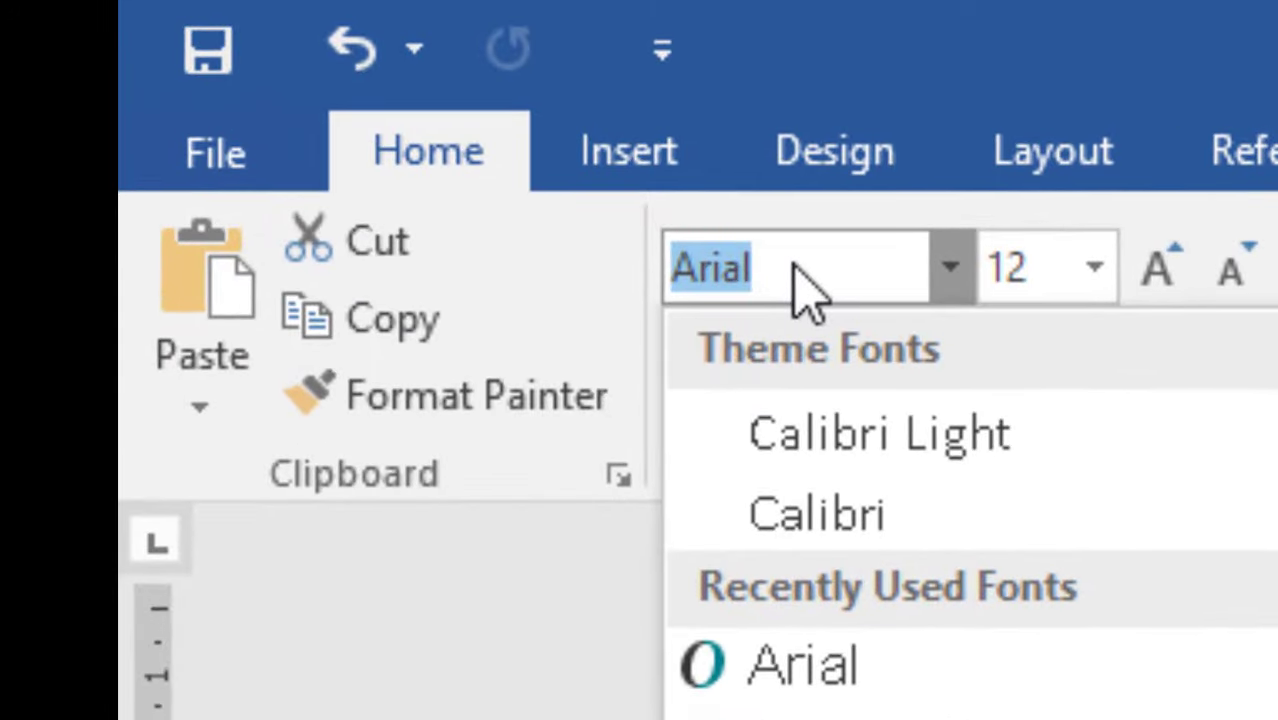
pyautogui.write('C')
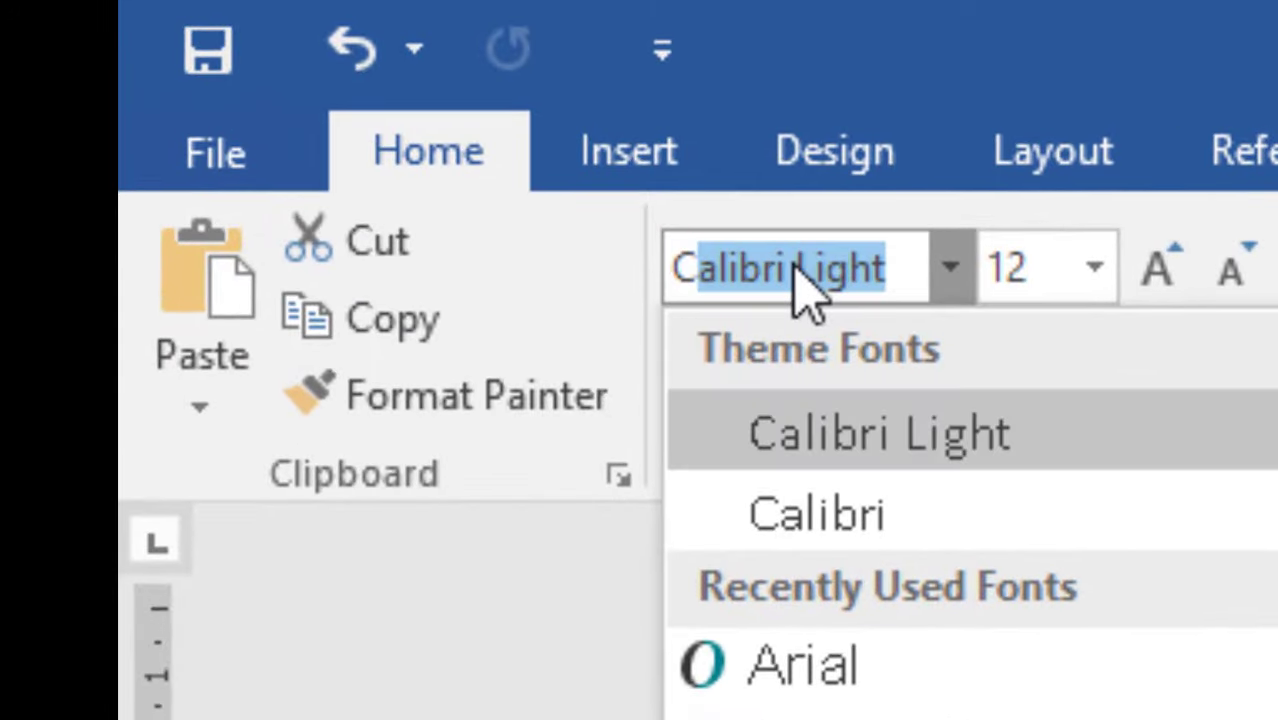
pyautogui.press('BackSpace')
pyautogui.press('BackSpace')
pyautogui.write('Colonna MT')
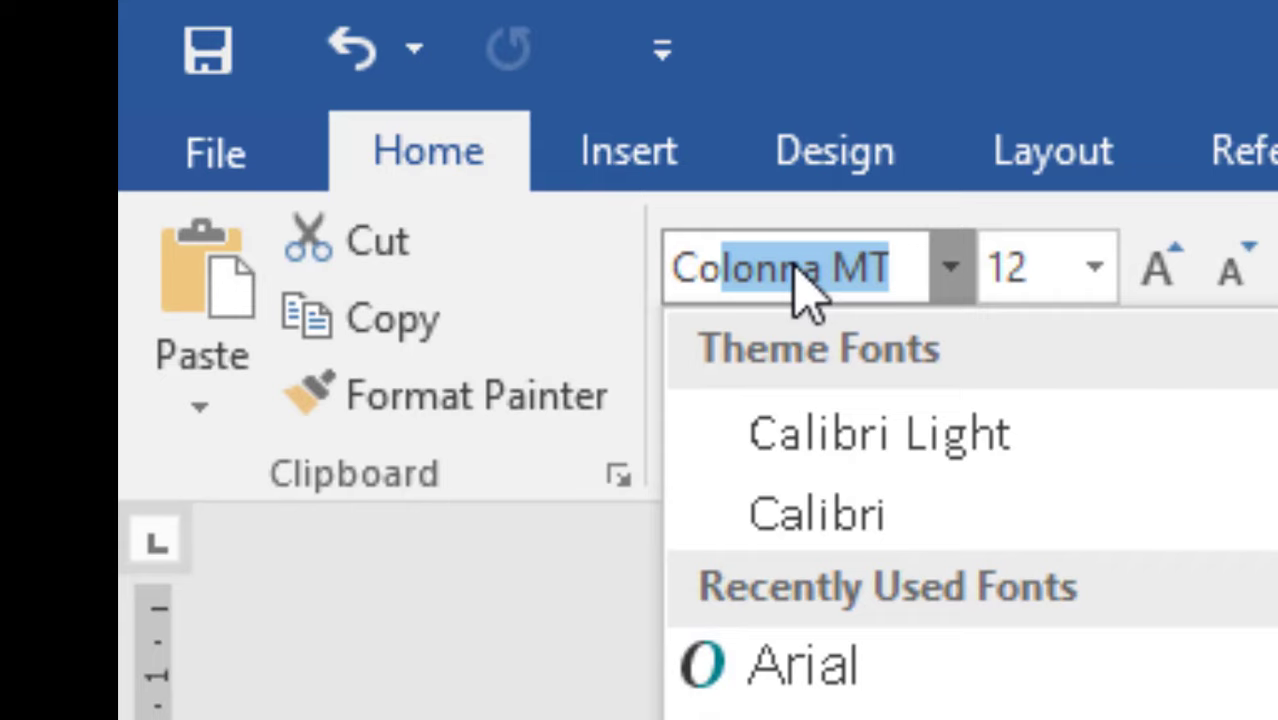
pyautogui.write('op')
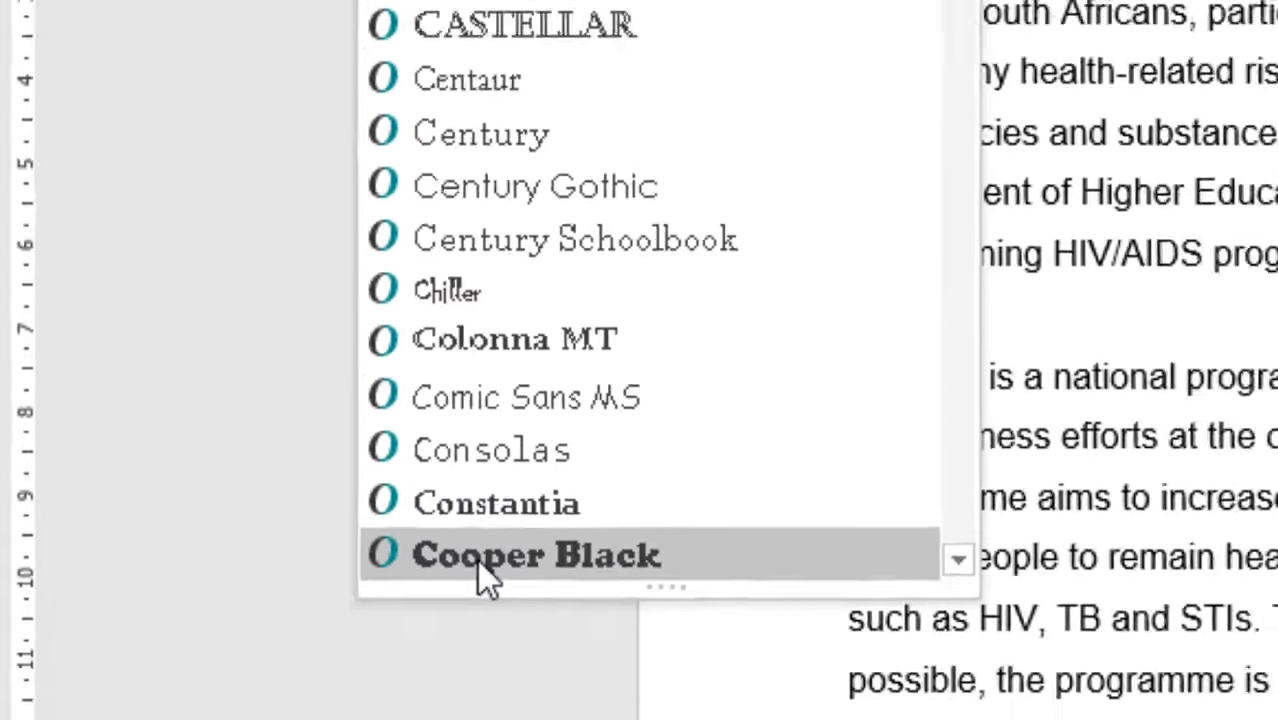
pyautogui.click(590, 575)
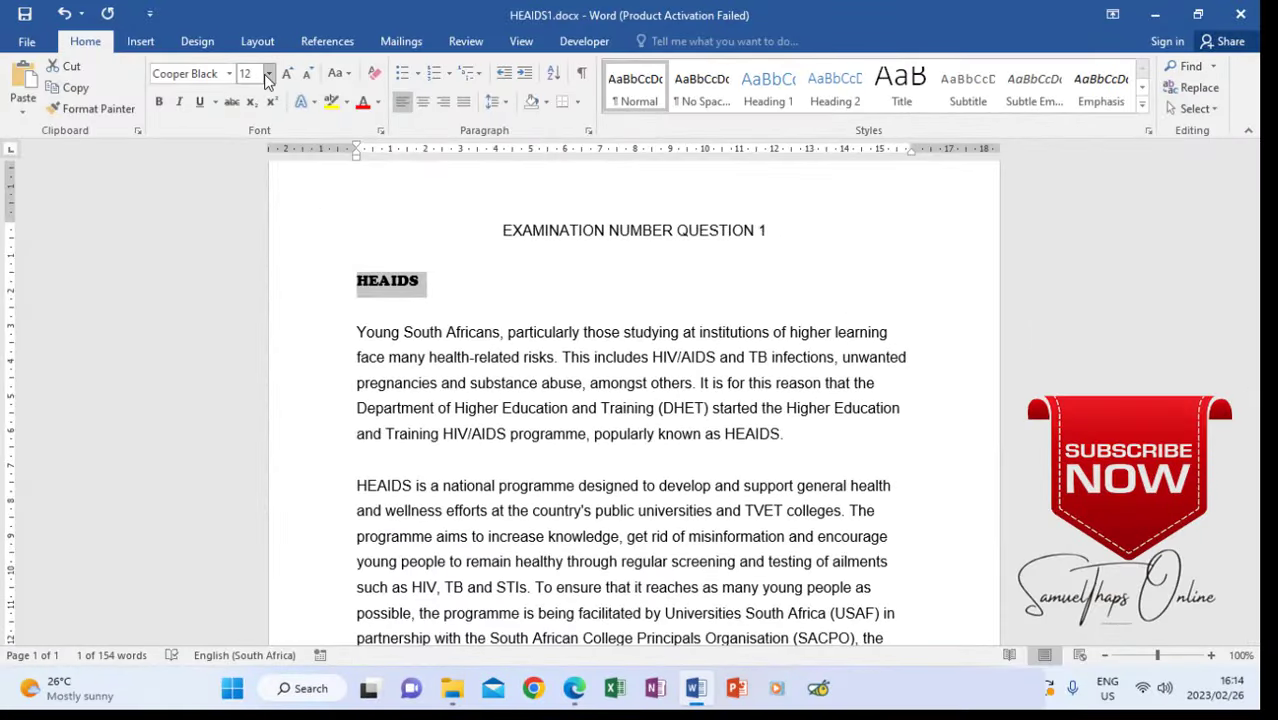
pyautogui.click(268, 80)
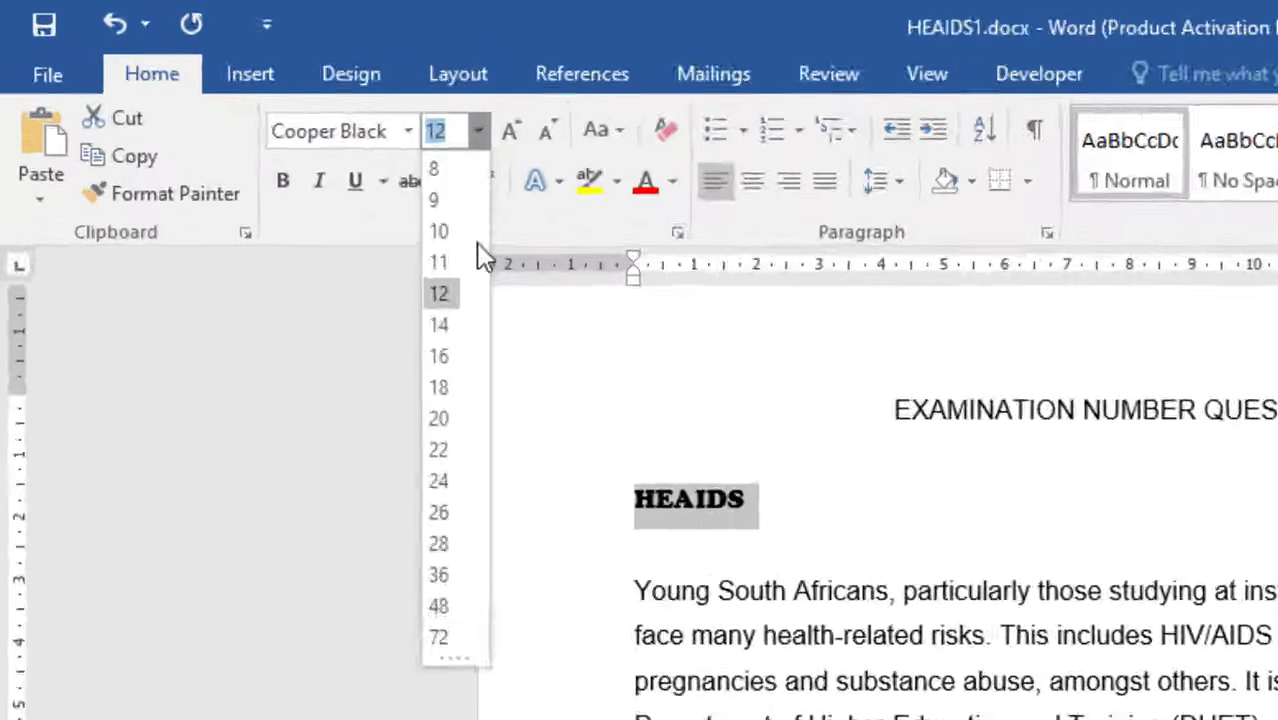
pyautogui.click(247, 214)
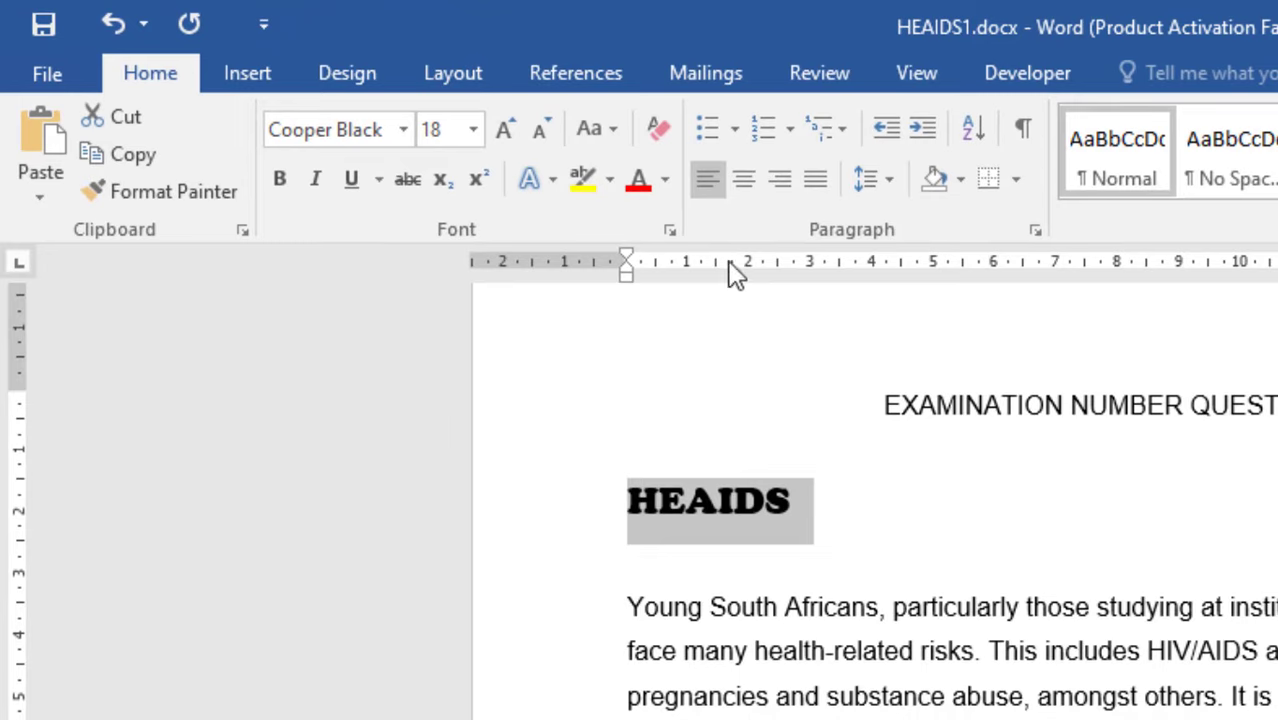
# Underline the HEAIDS heading and center it on the page.
pyautogui.click(351, 180)
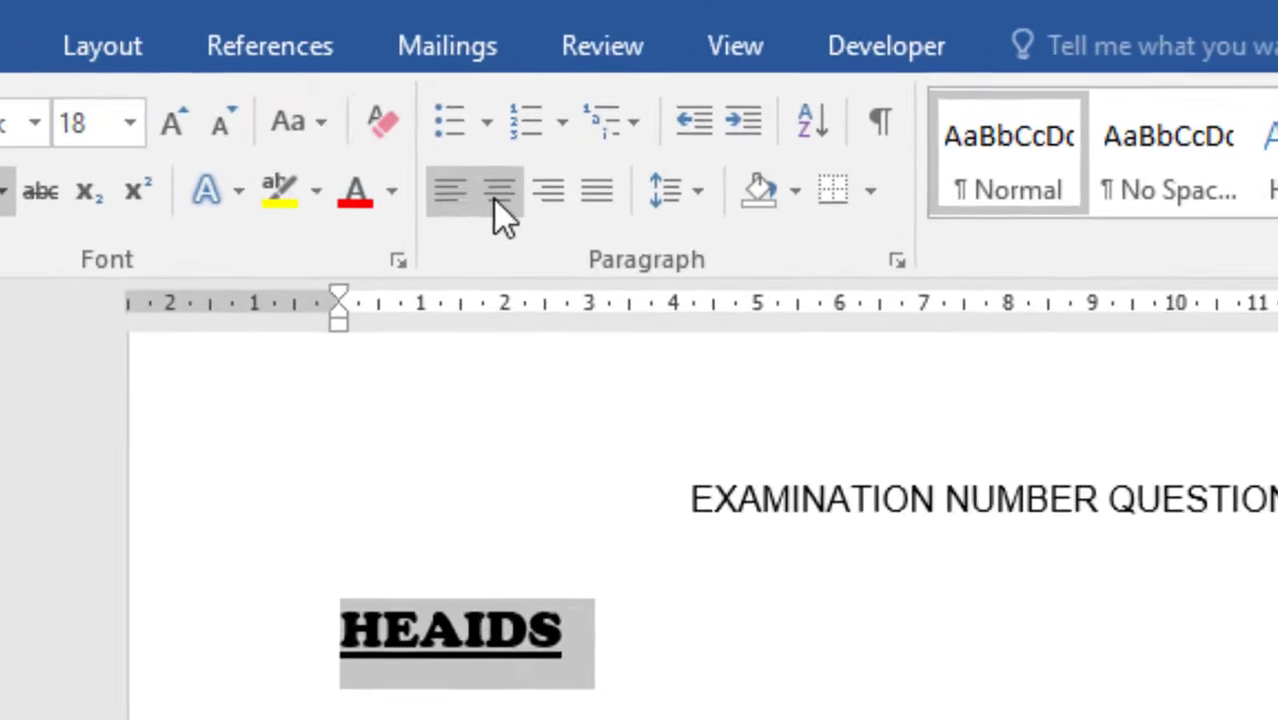
pyautogui.click(497, 192)
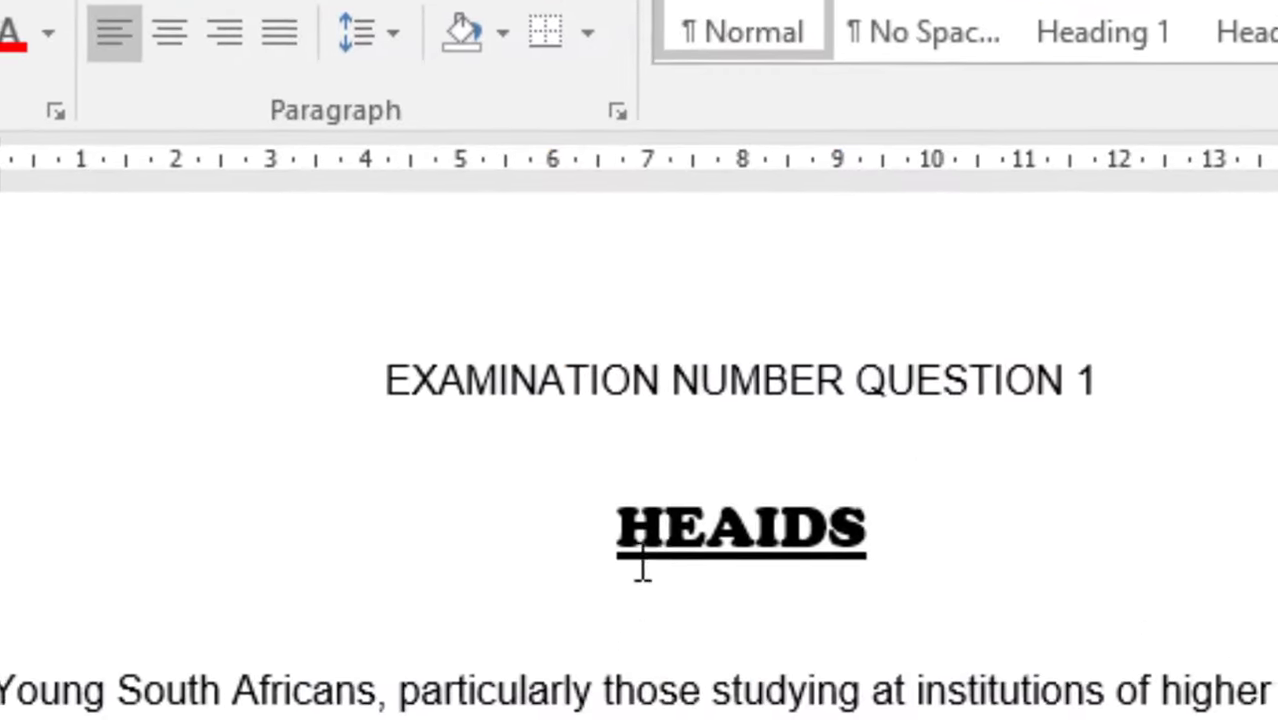
# Insert a space between each letter of the HEAIDS heading.
pyautogui.click(676, 552)
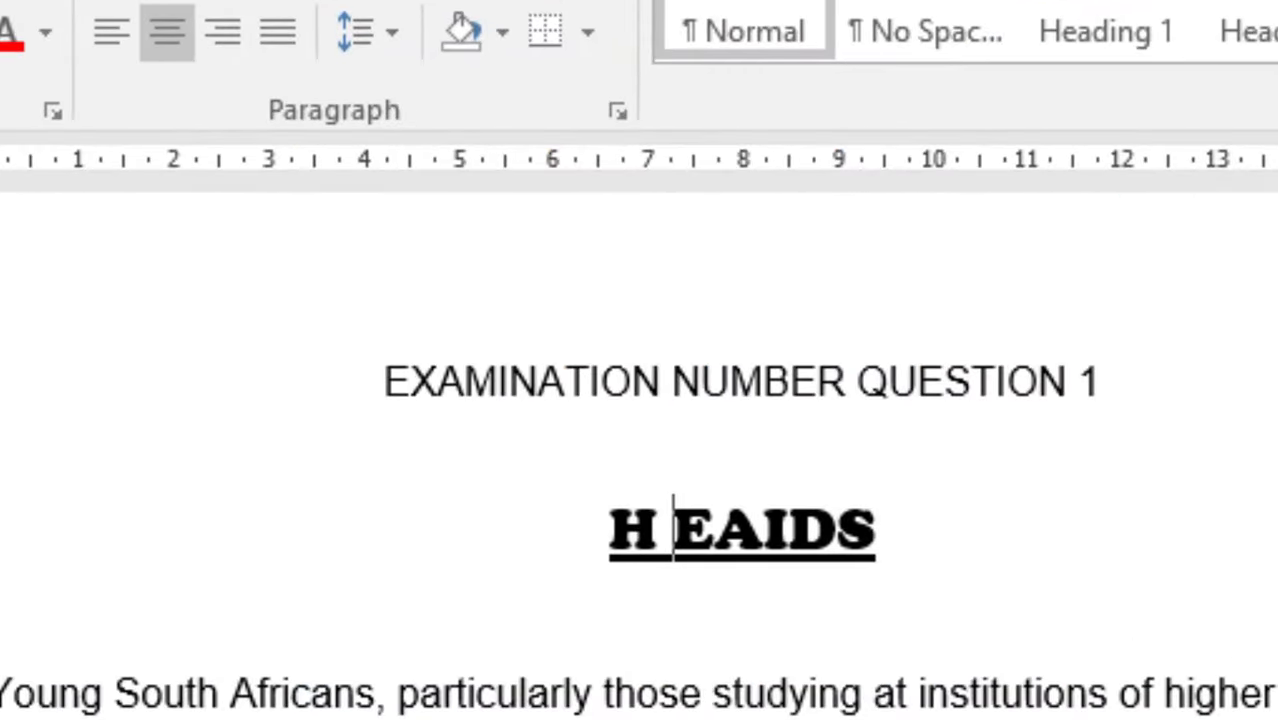
pyautogui.click(715, 530)
pyautogui.click(768, 530)
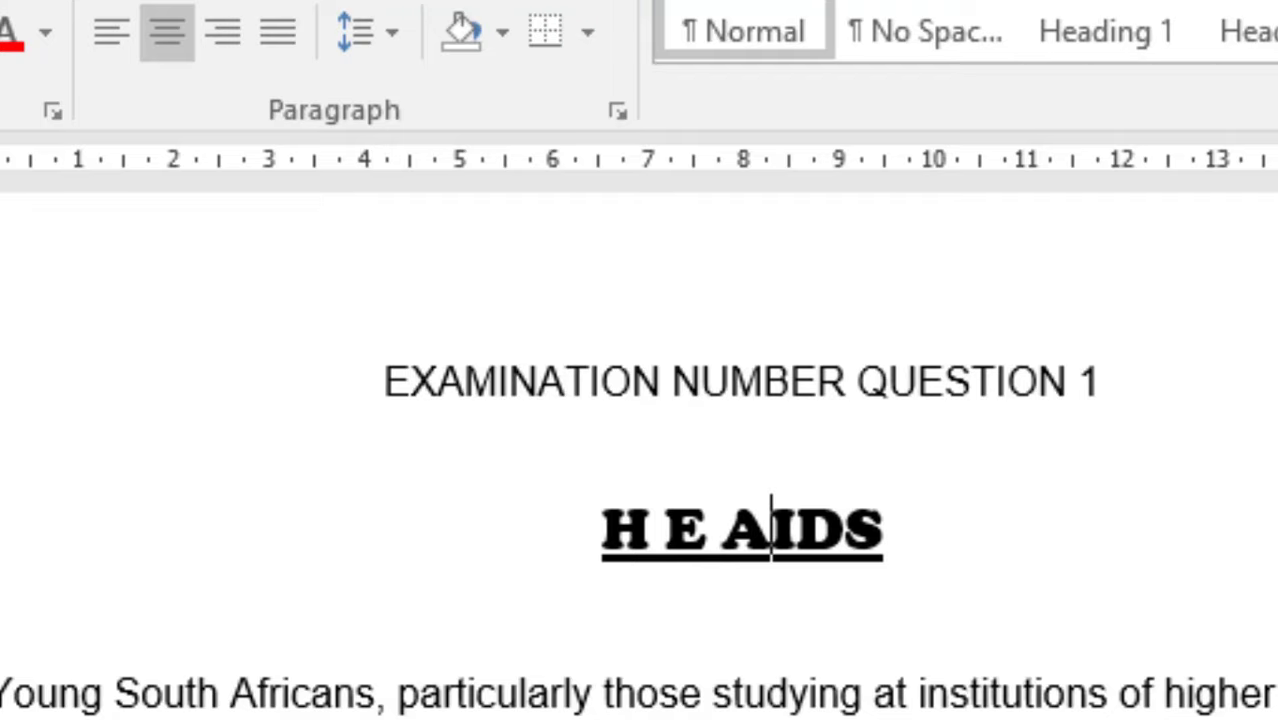
pyautogui.click(806, 530)
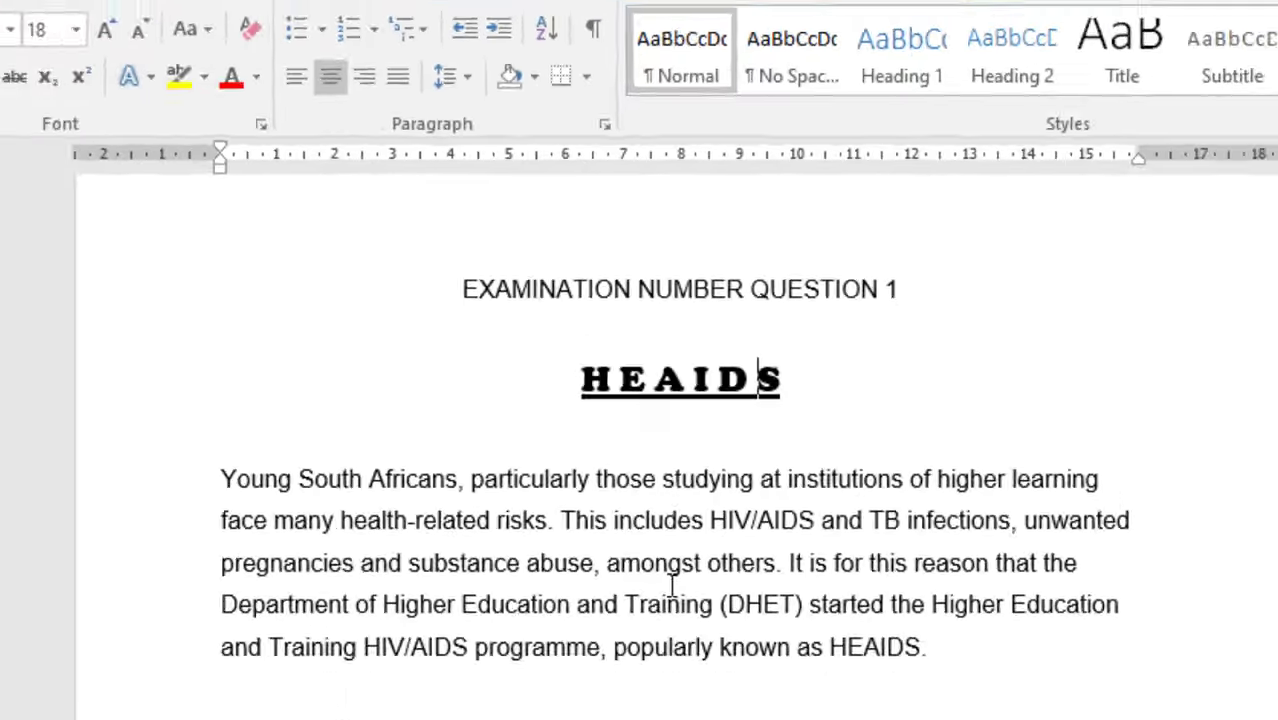
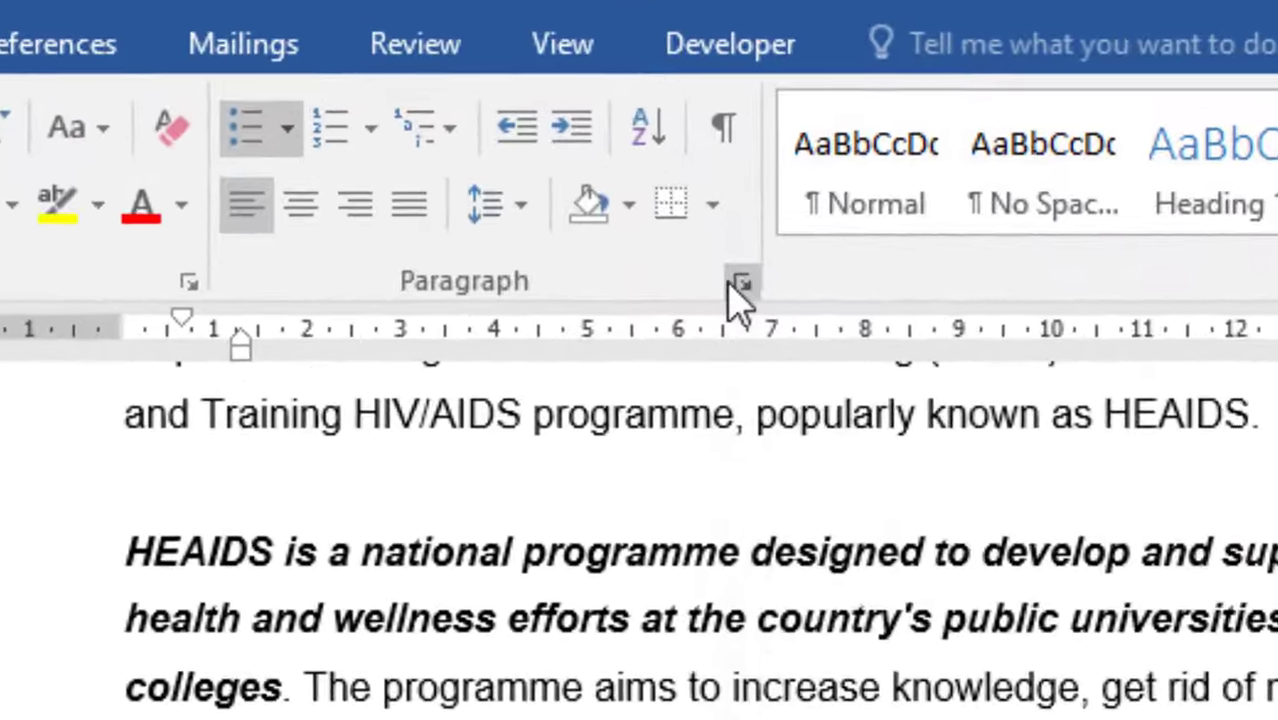
# Change the font of the bulleted list to Palatino Linotype.
pyautogui.click(597, 132)
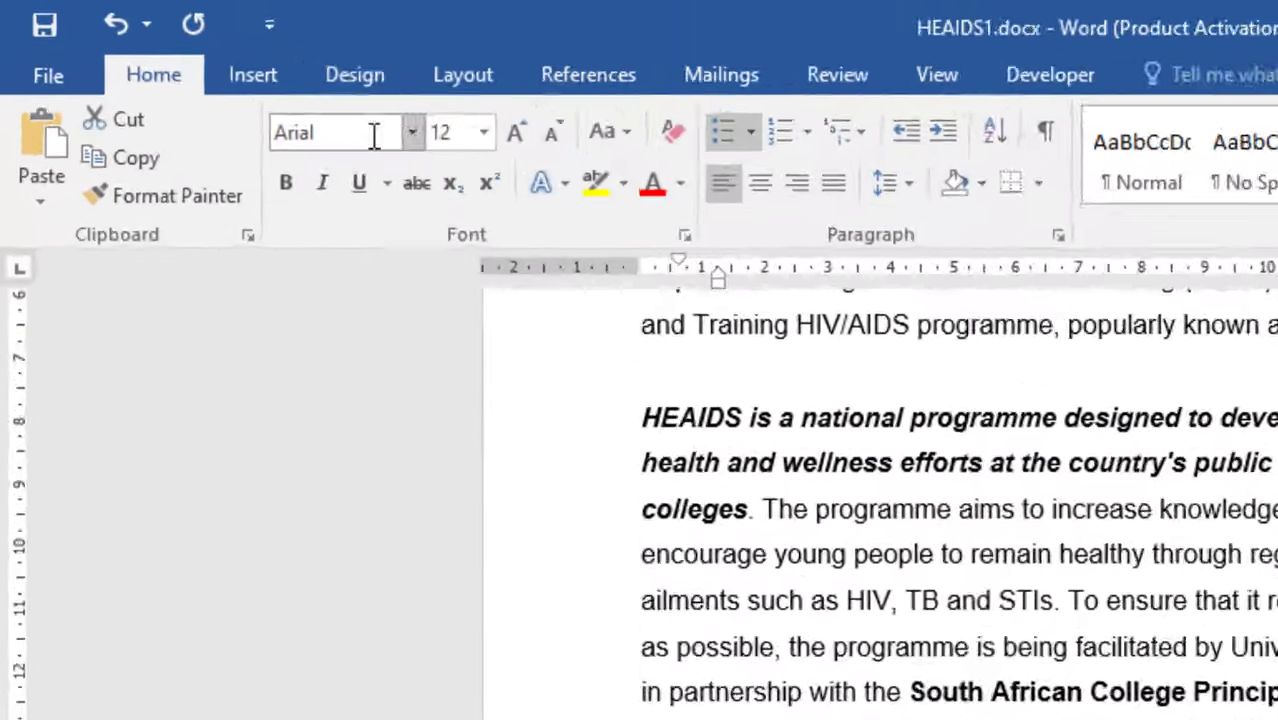
pyautogui.click(186, 77)
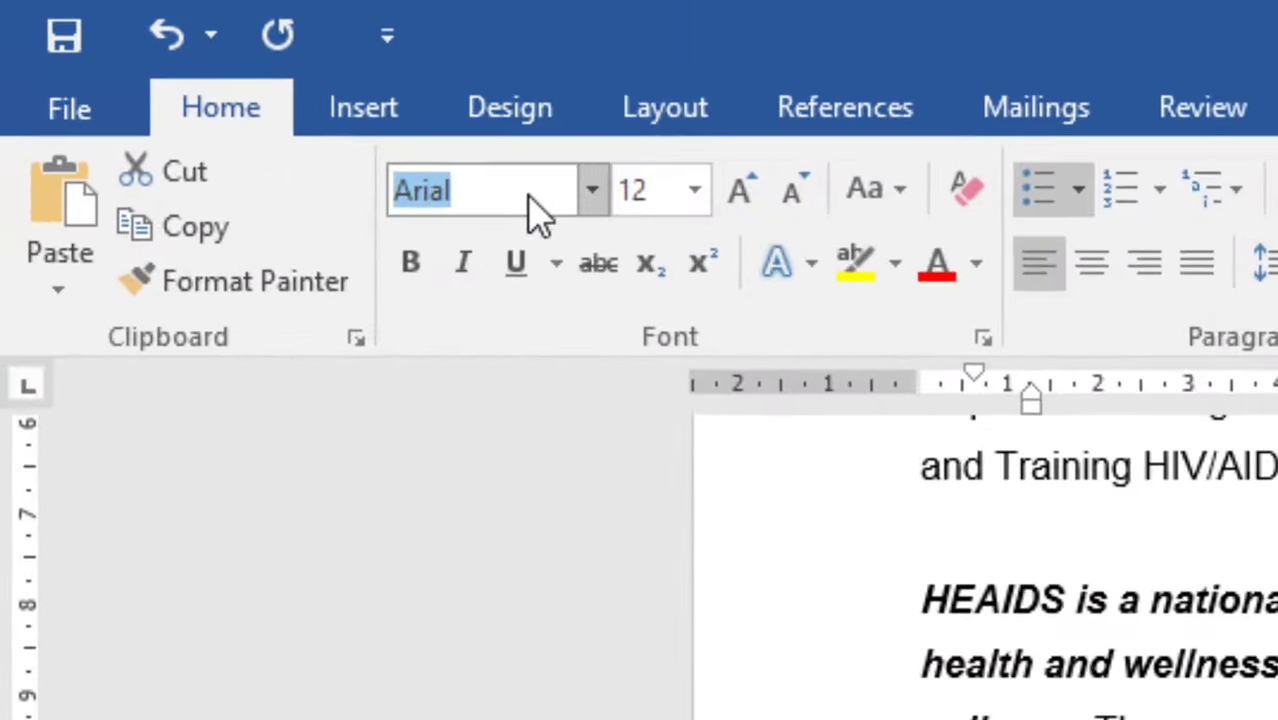
pyautogui.write('Pala')
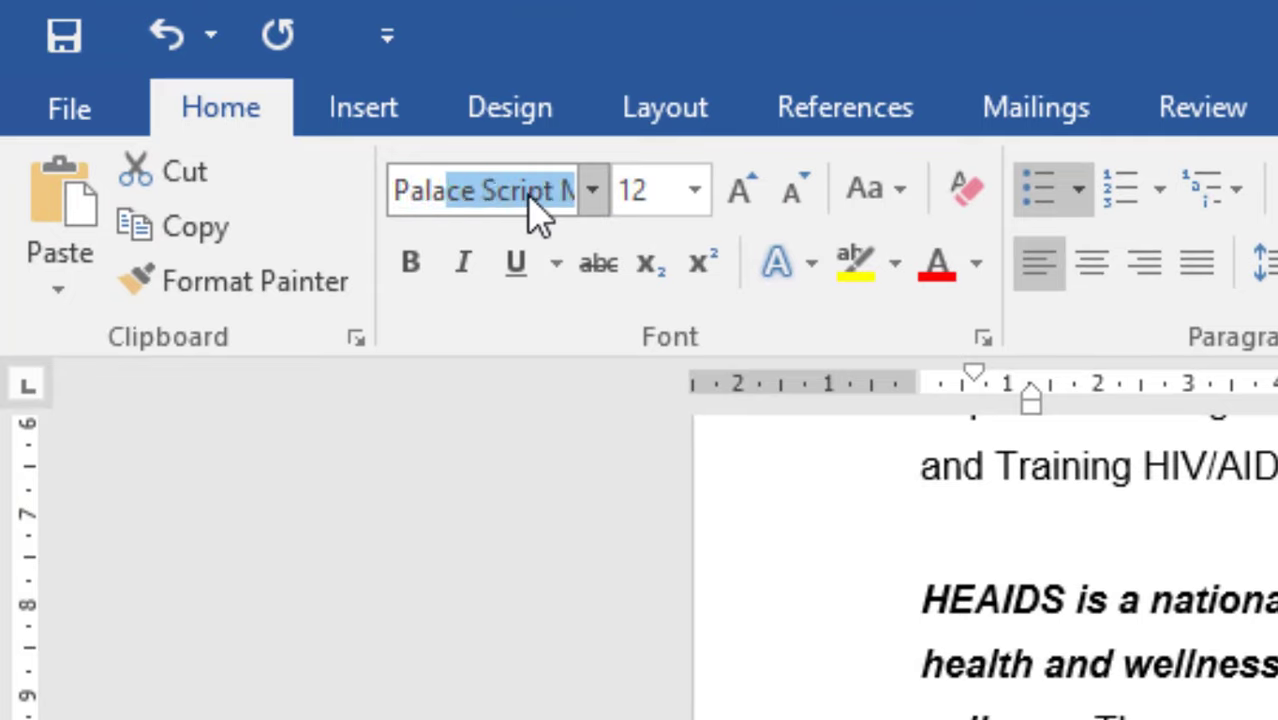
pyautogui.write('tino Linoty')
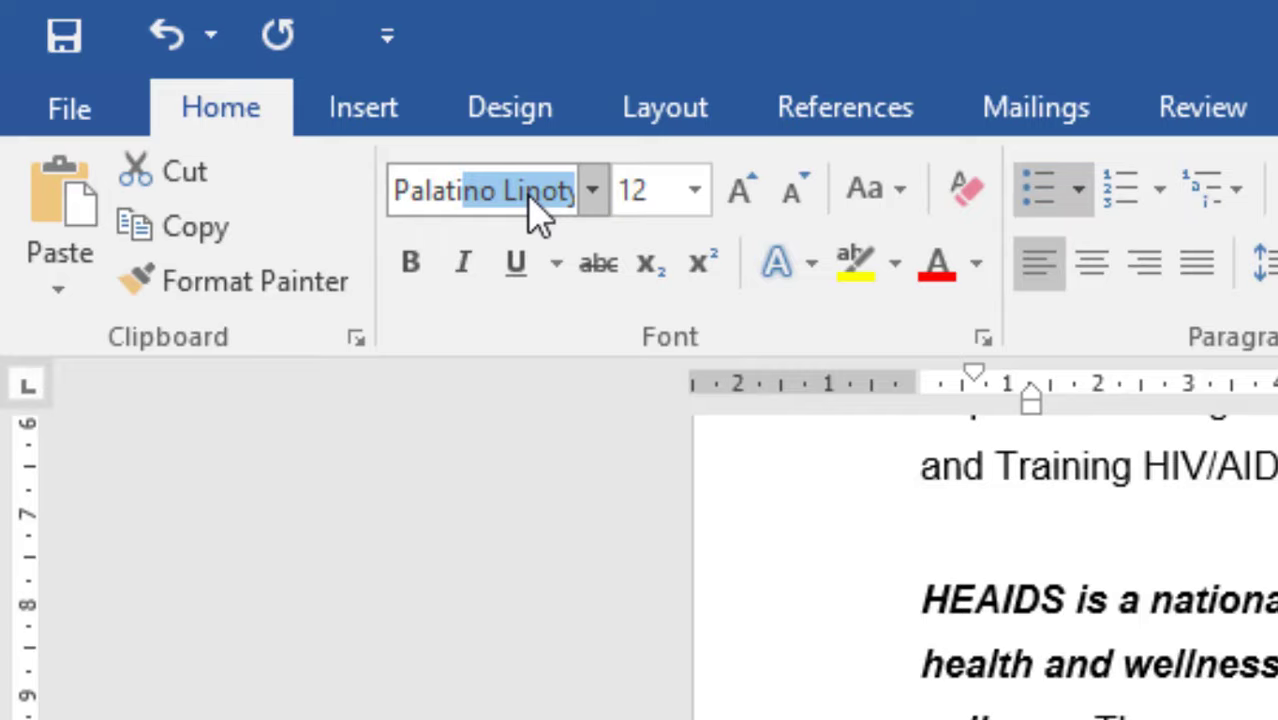
pyautogui.press('Return')
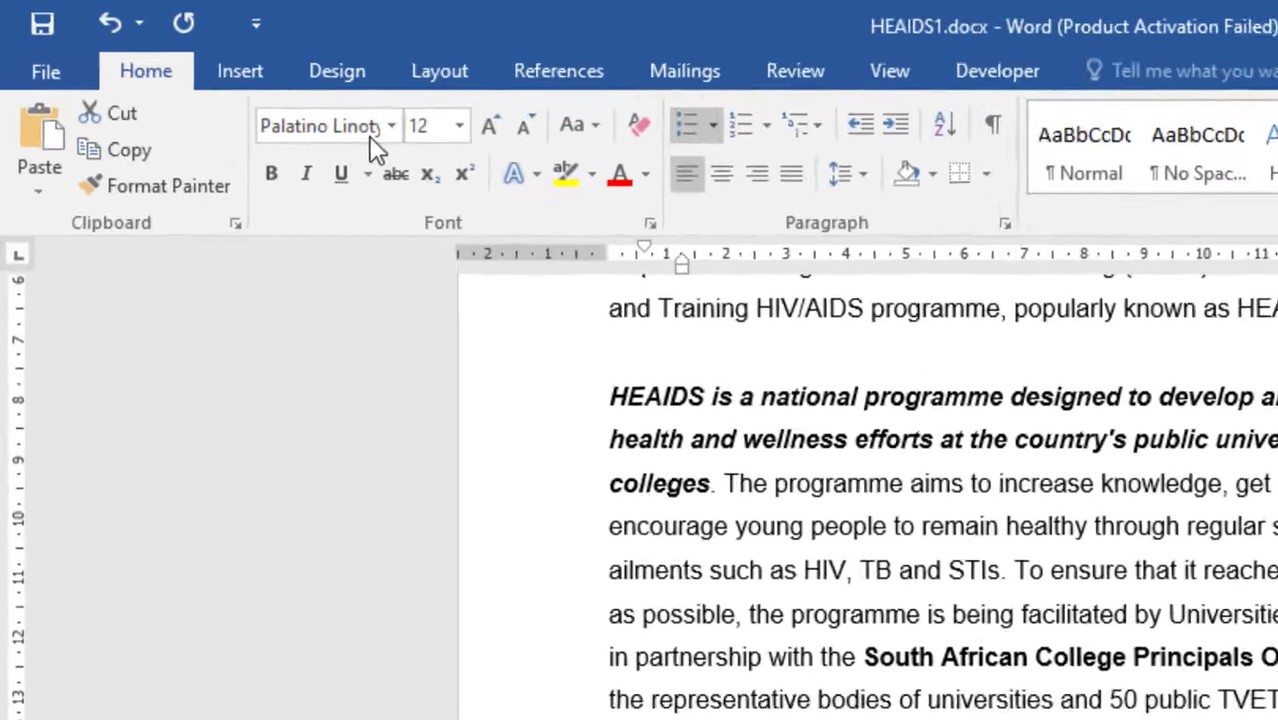
pyautogui.click(284, 92)
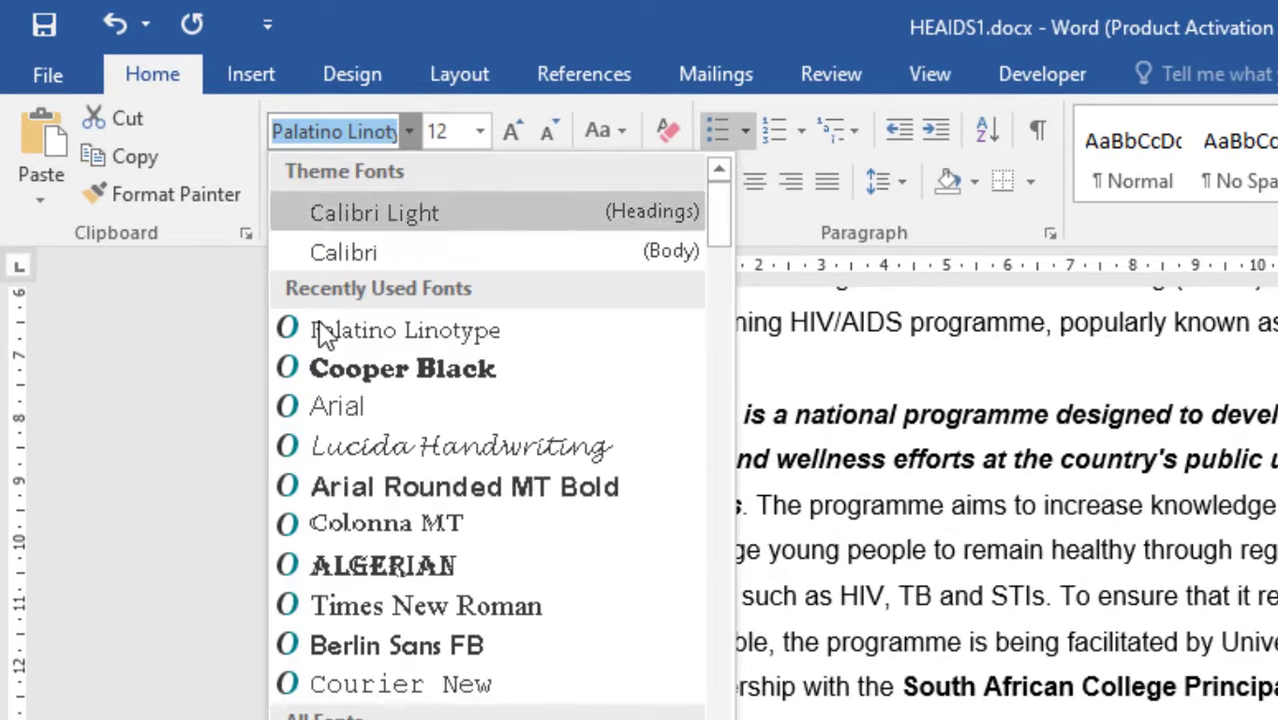
pyautogui.click(338, 132)
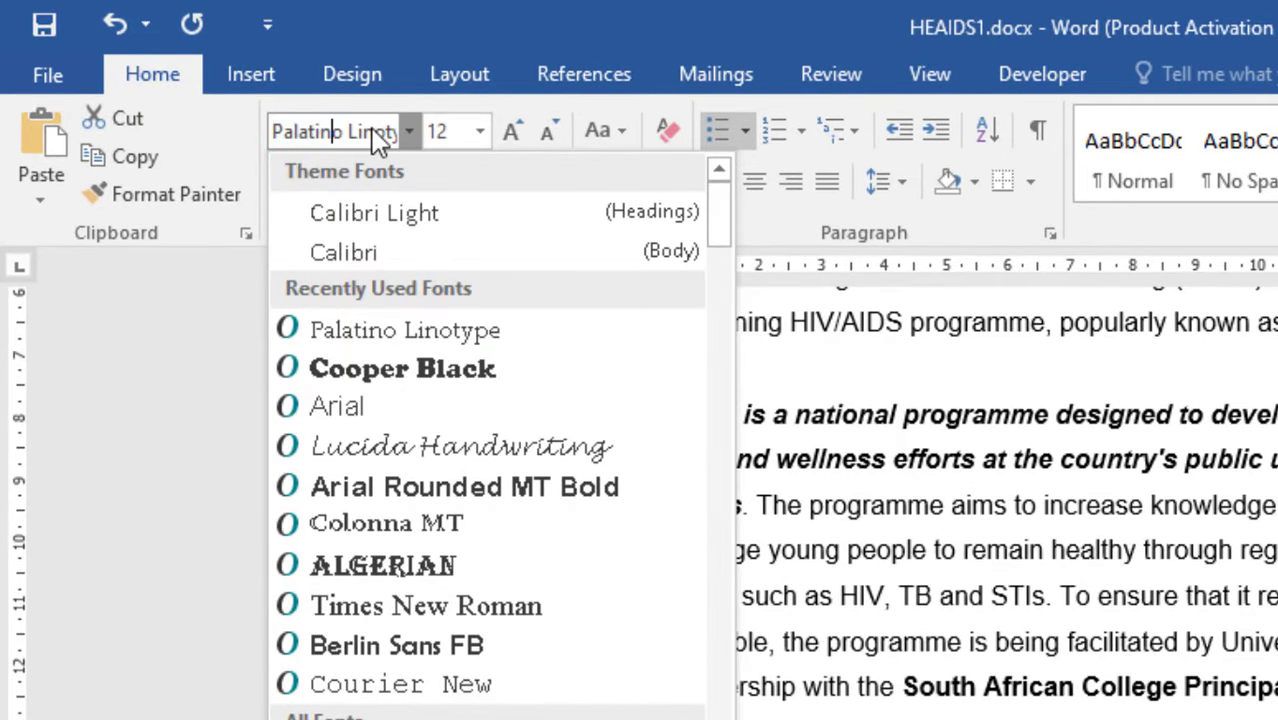
pyautogui.press('Escape')
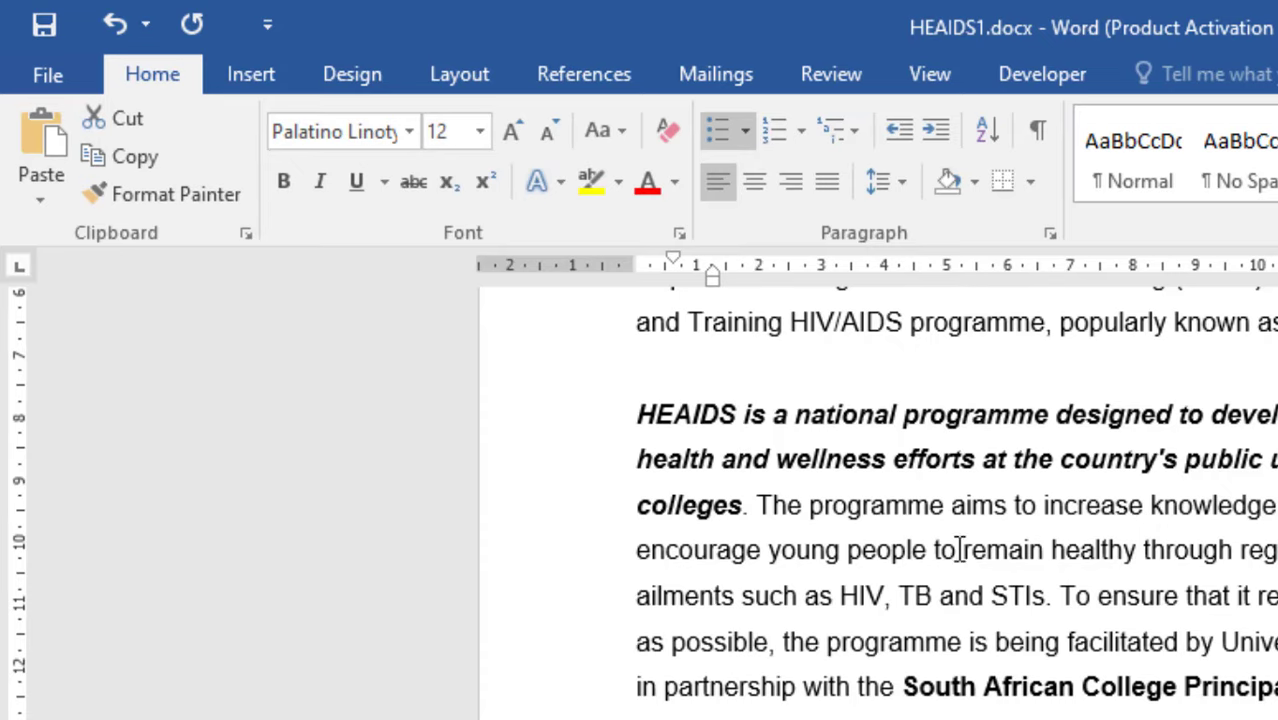
# Set the font size of the bulleted list to 14.
pyautogui.click(478, 131)
pyautogui.click(478, 131)
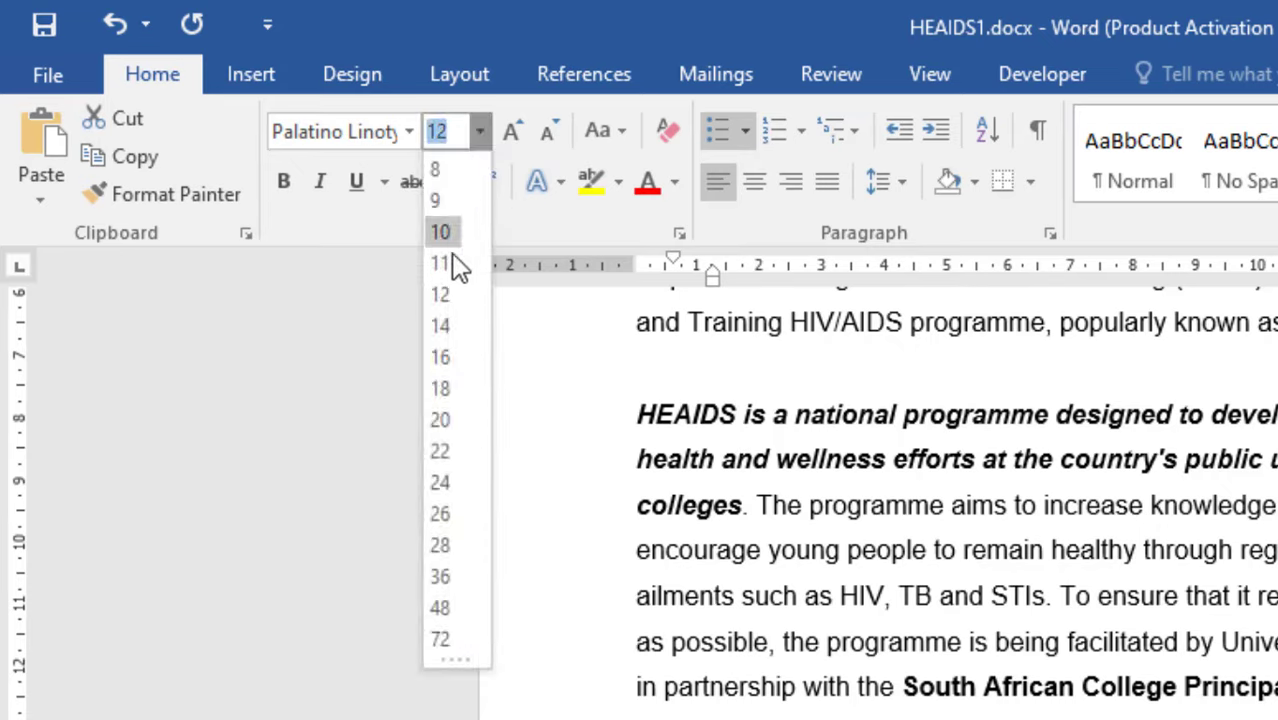
pyautogui.click(440, 326)
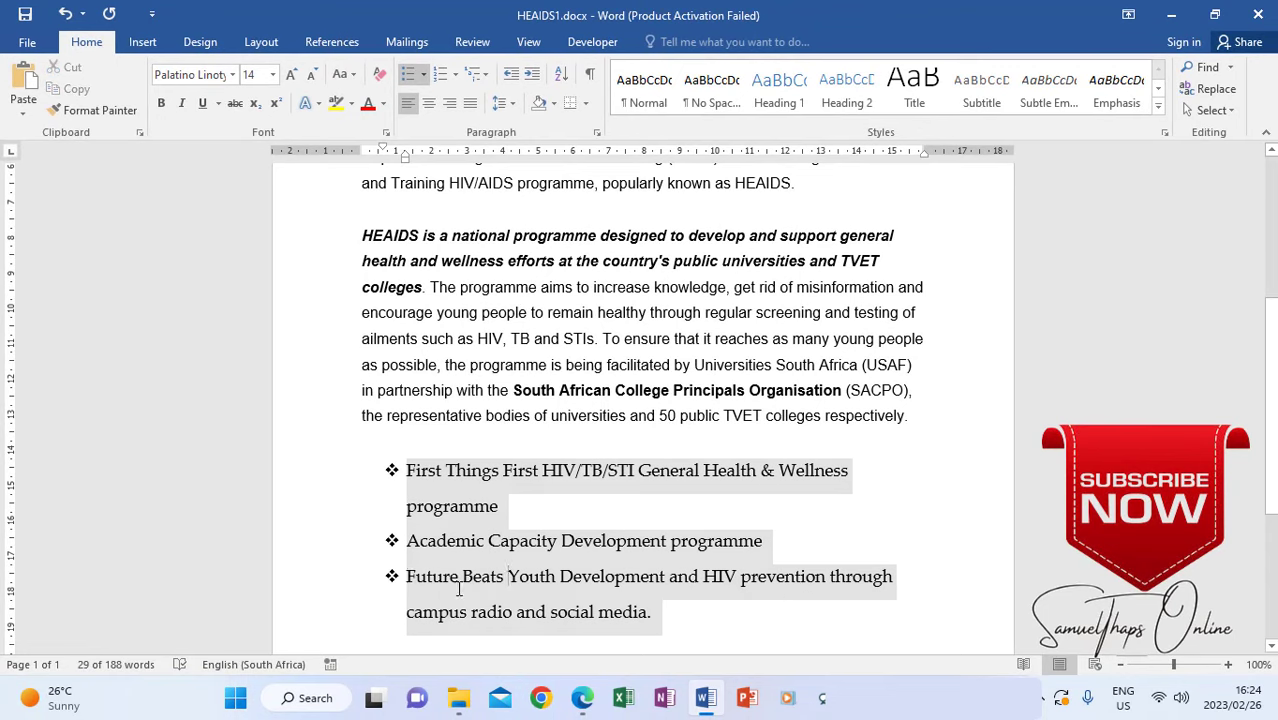
# Underline the last bullet item, from "Future Beats" to "social media", leaving out the final full stop.
pyautogui.click(507, 577)
pyautogui.moveTo(409, 577); pyautogui.dragTo(651, 614)
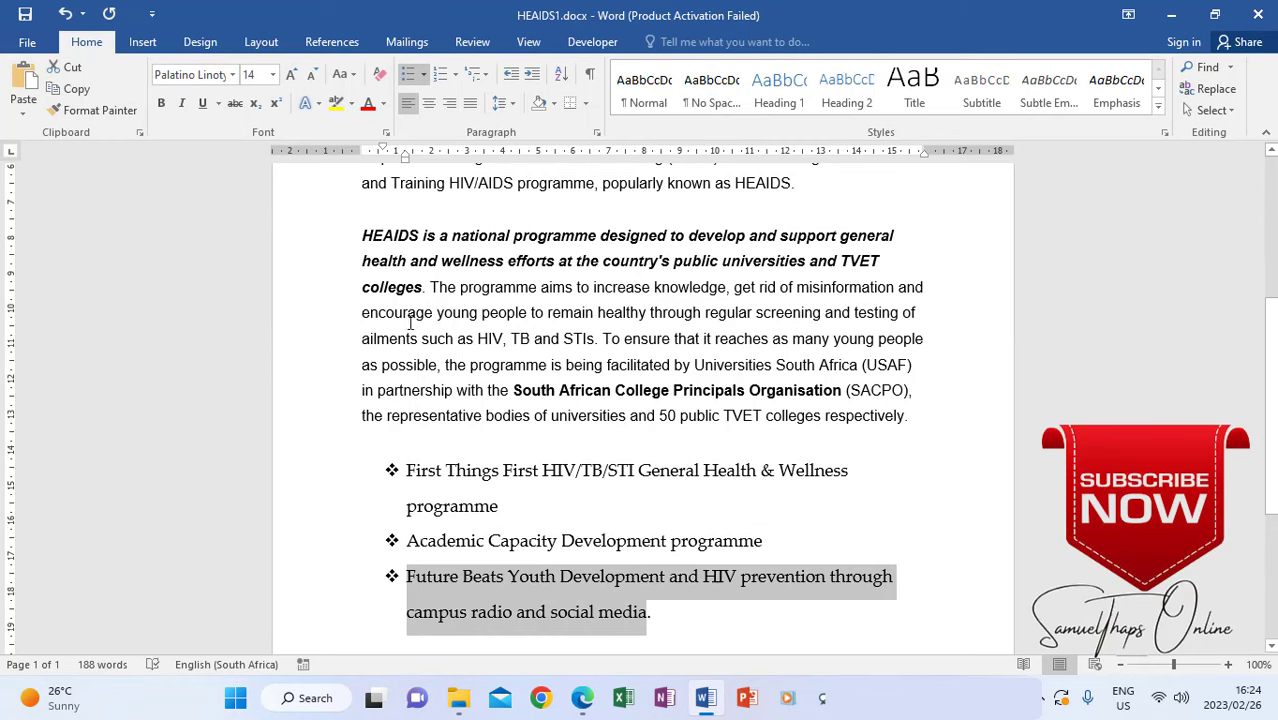
pyautogui.click(201, 103)
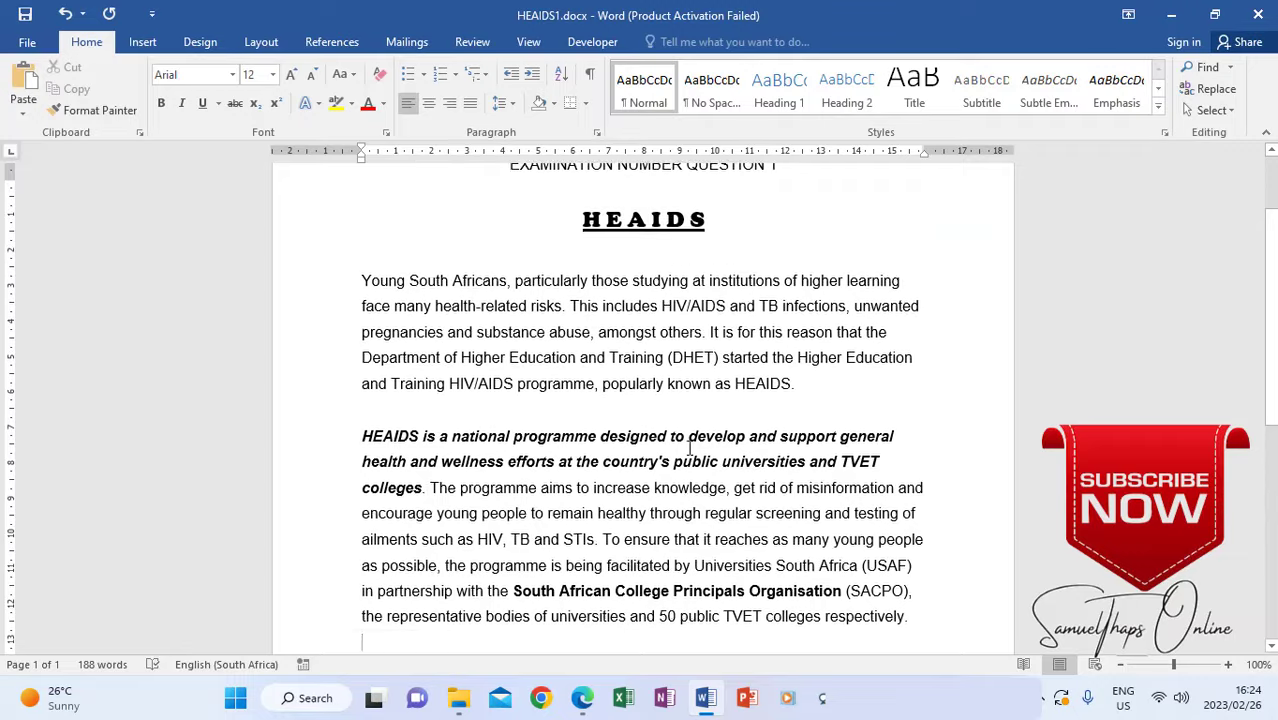
# Copy the spaced HEAIDS heading from the beginning of the document.
pyautogui.scroll(1, 612, 275)
pyautogui.moveTo(582, 244); pyautogui.dragTo(708, 248)
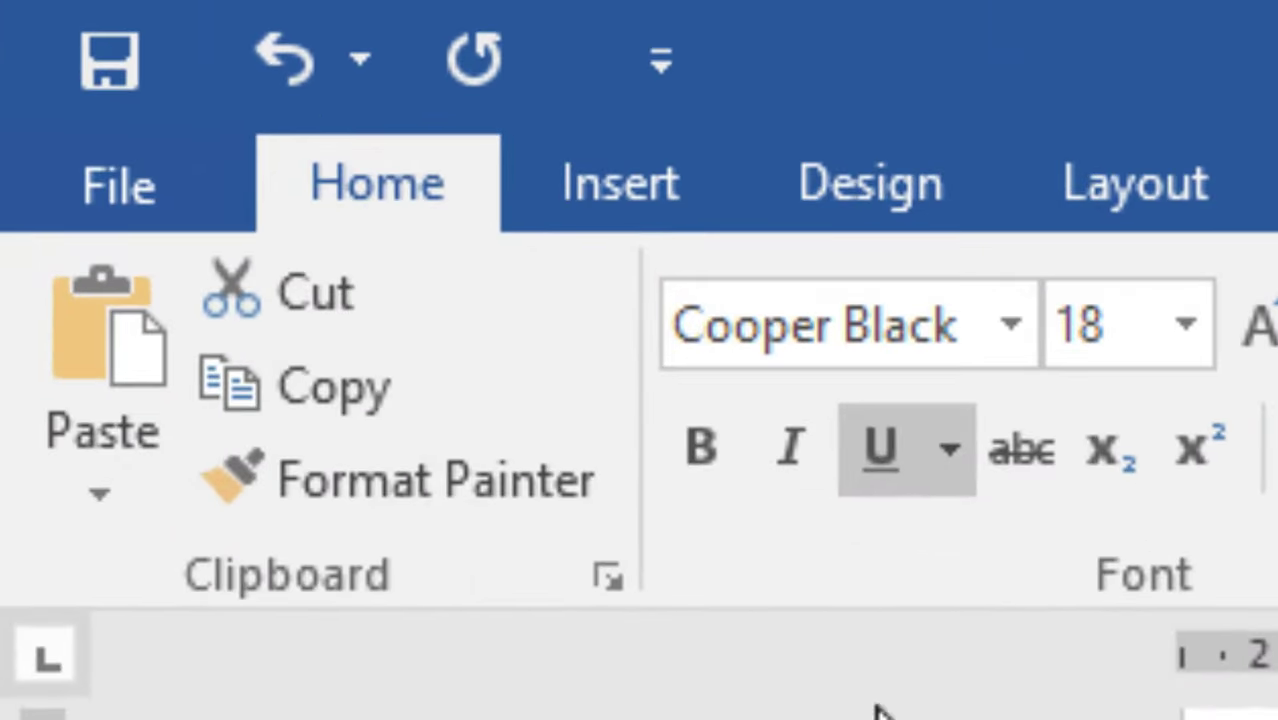
pyautogui.click(320, 398)
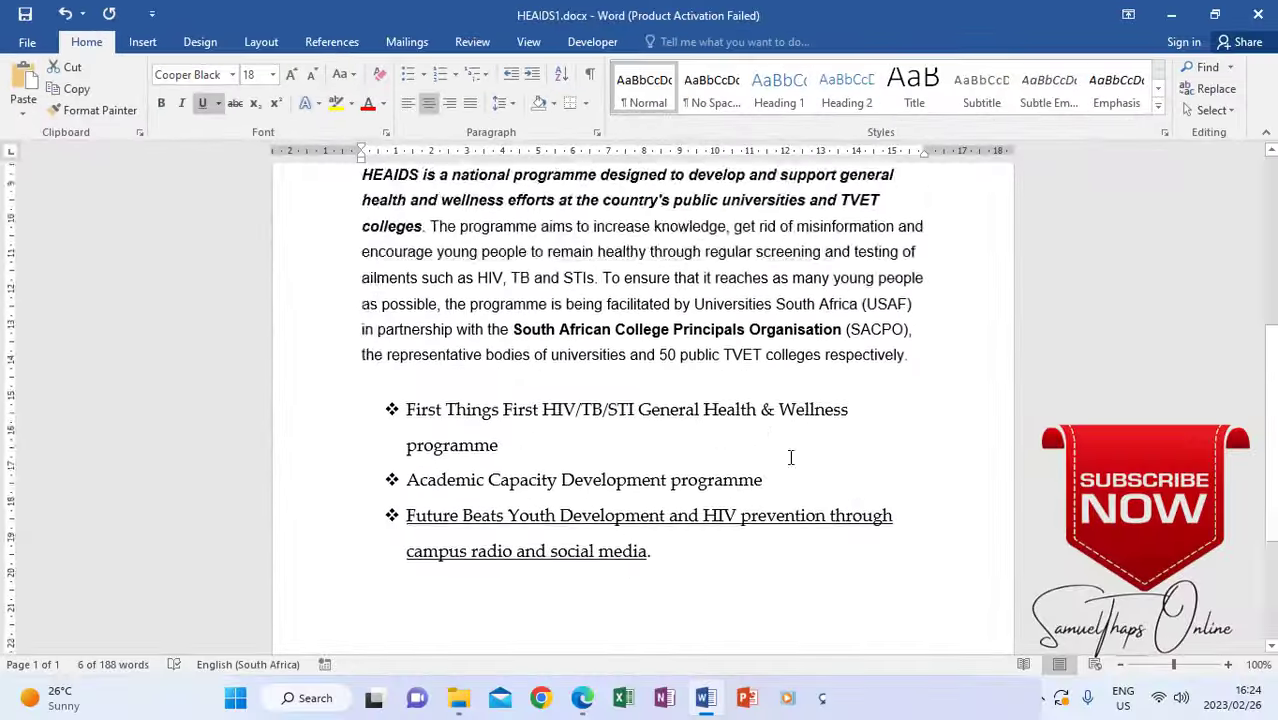
# Paste the copied heading on a new line below the last bullet item.
pyautogui.scroll(-3, 788, 465)
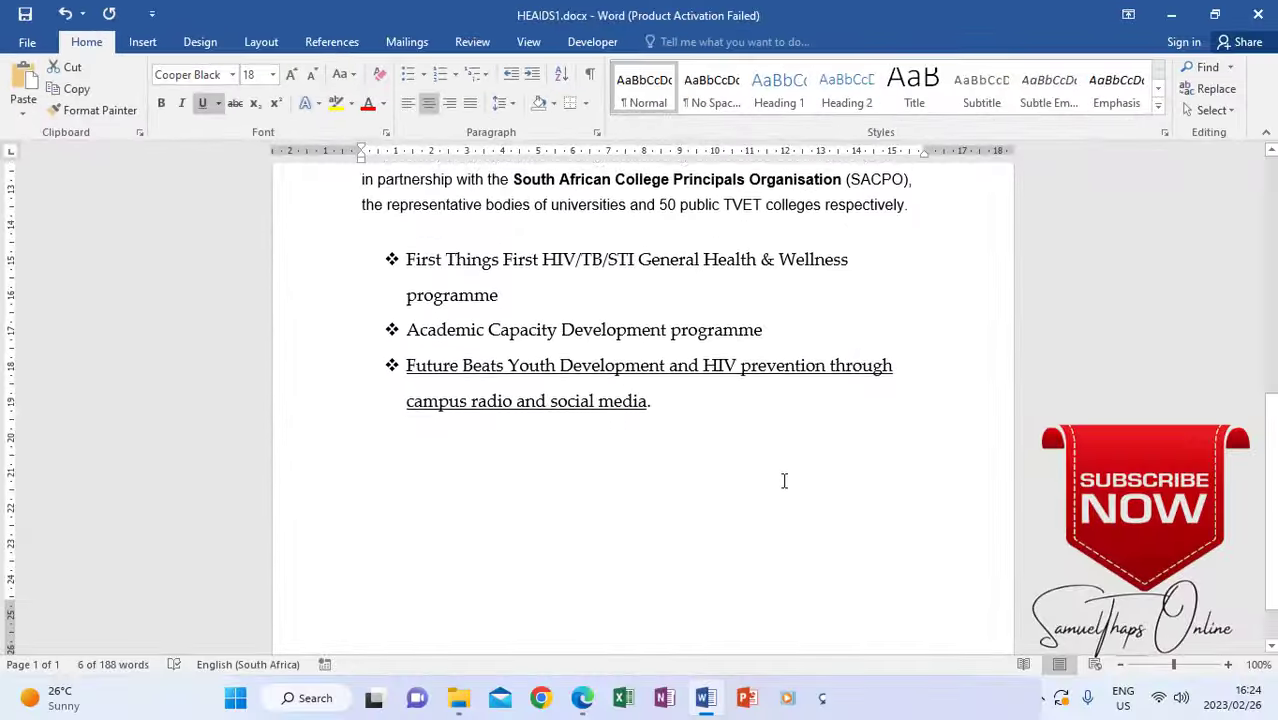
pyautogui.scroll(-1, 784, 481)
pyautogui.click(666, 351)
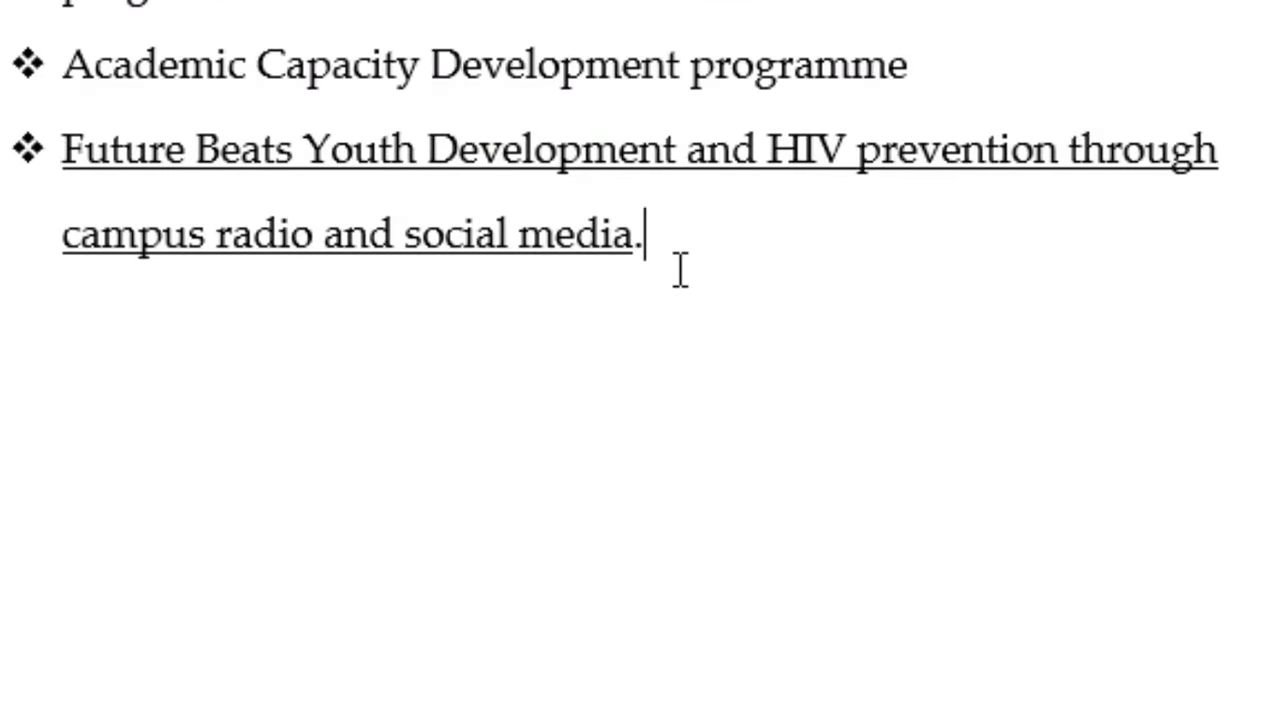
pyautogui.press('Return')
pyautogui.hotkey('ctrl', 'z')
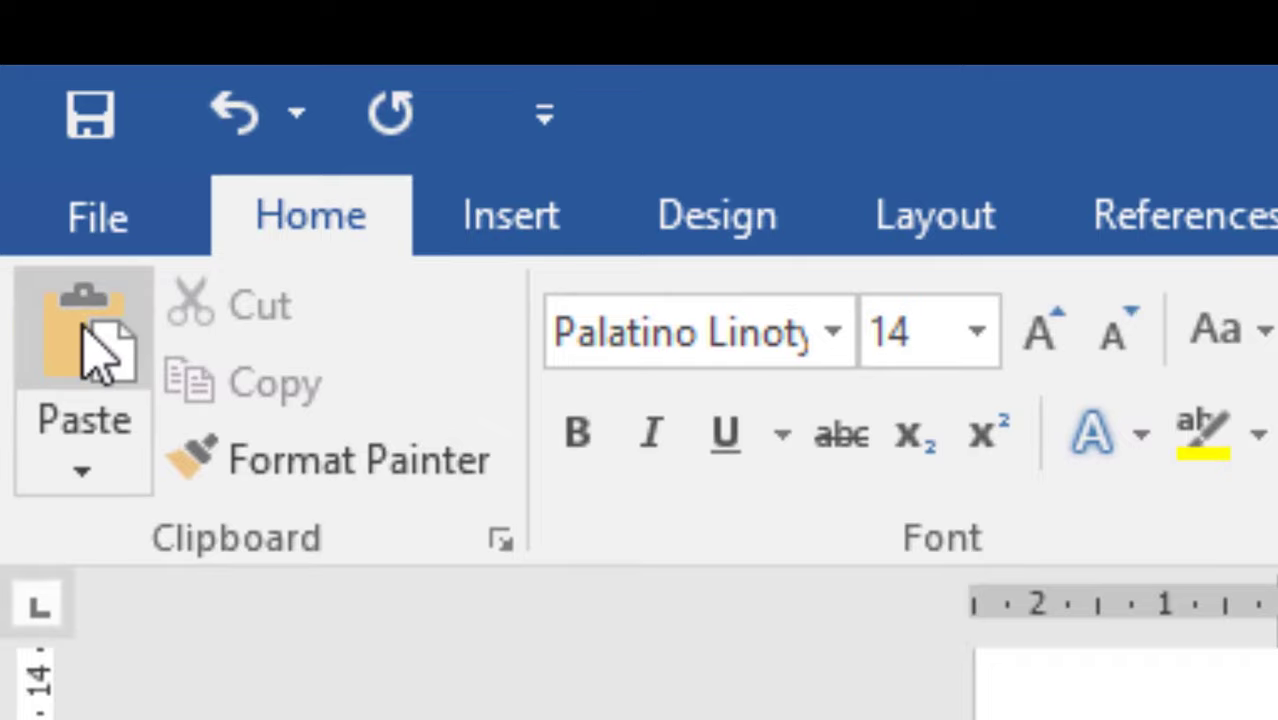
pyautogui.click(98, 345)
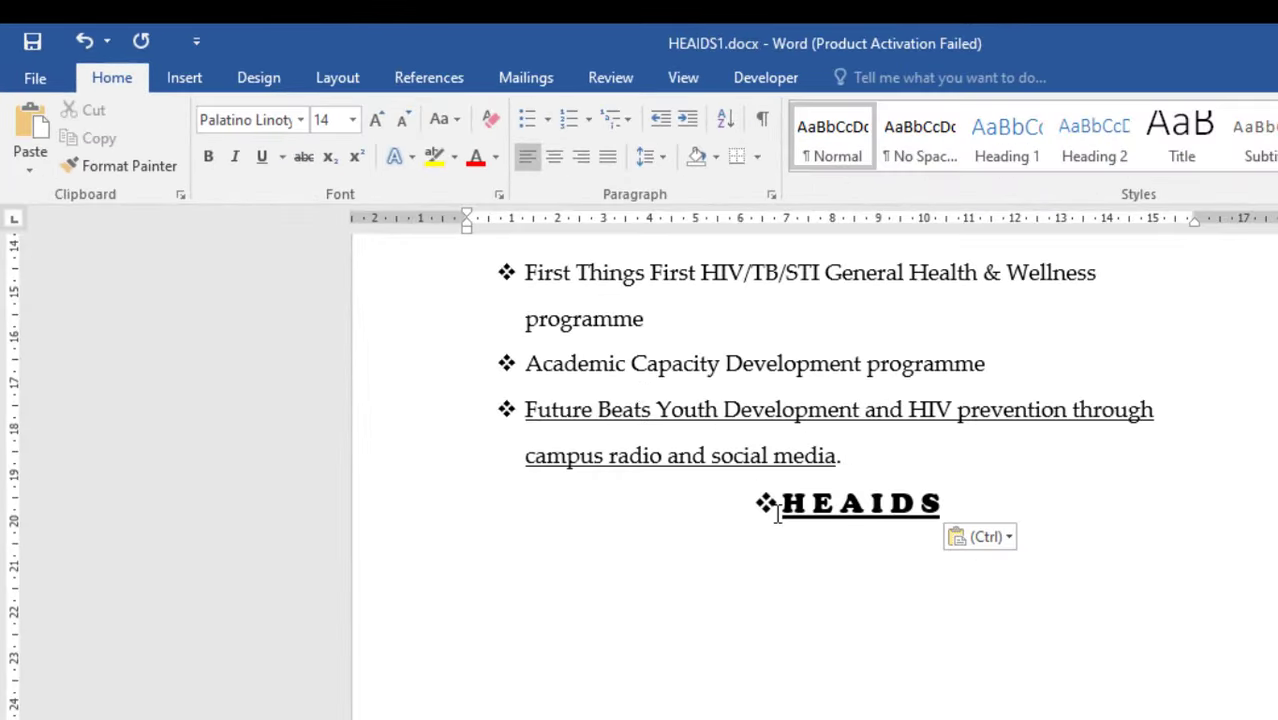
# Remove the bullet symbol from the pasted HEAIDS line below the list.
pyautogui.click(776, 514)
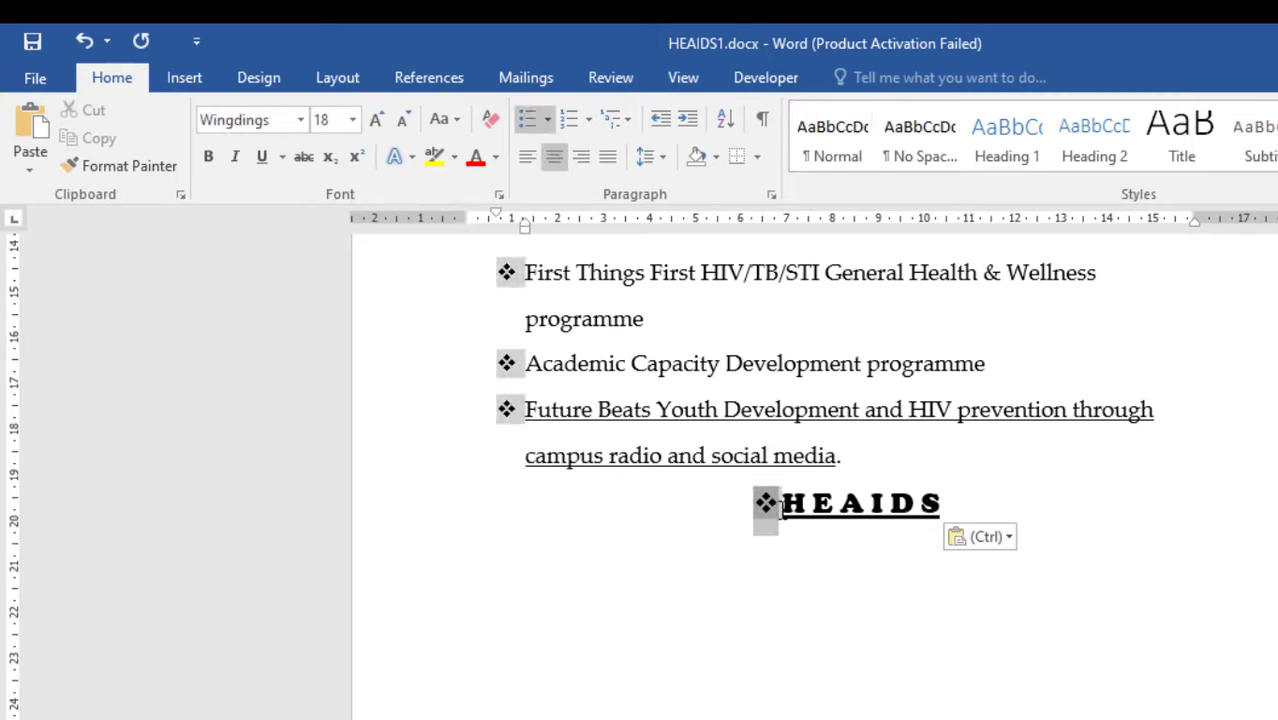
pyautogui.click(779, 510)
pyautogui.hotkey('ctrl', 'z')
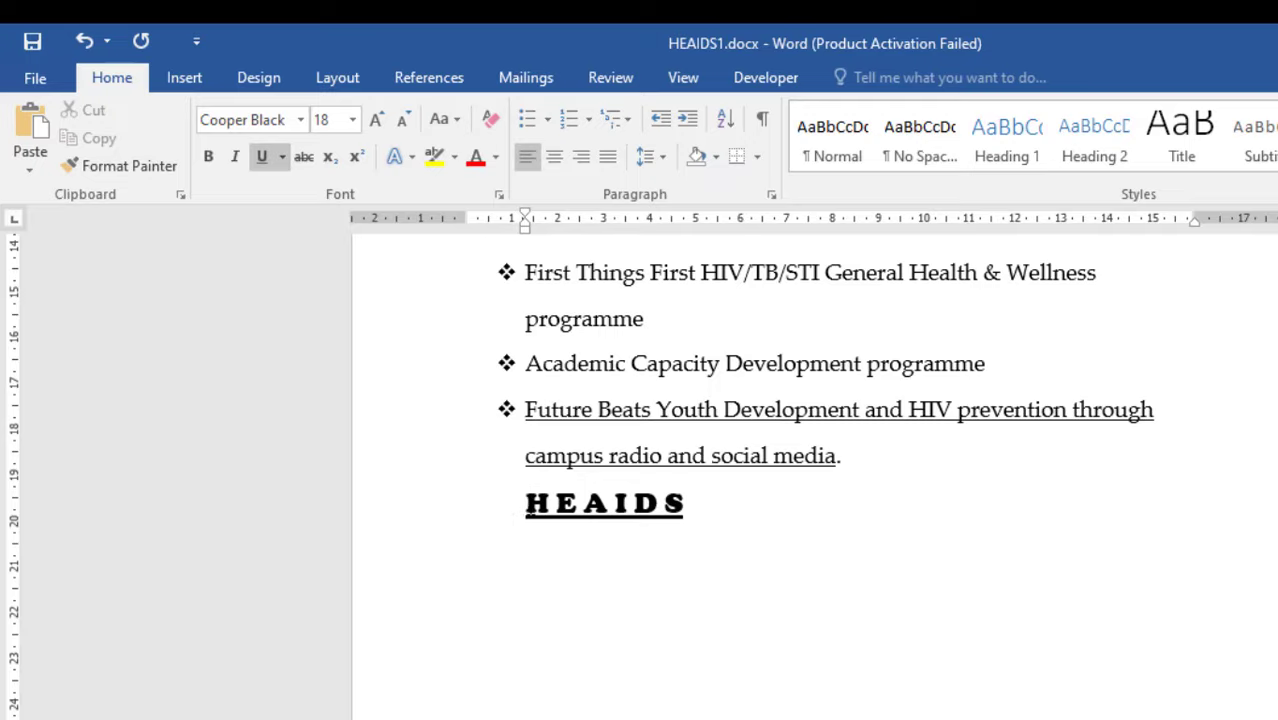
# Right-align the pasted HEAIDS line below the bulleted list.
pyautogui.moveTo(524, 512); pyautogui.dragTo(694, 515)
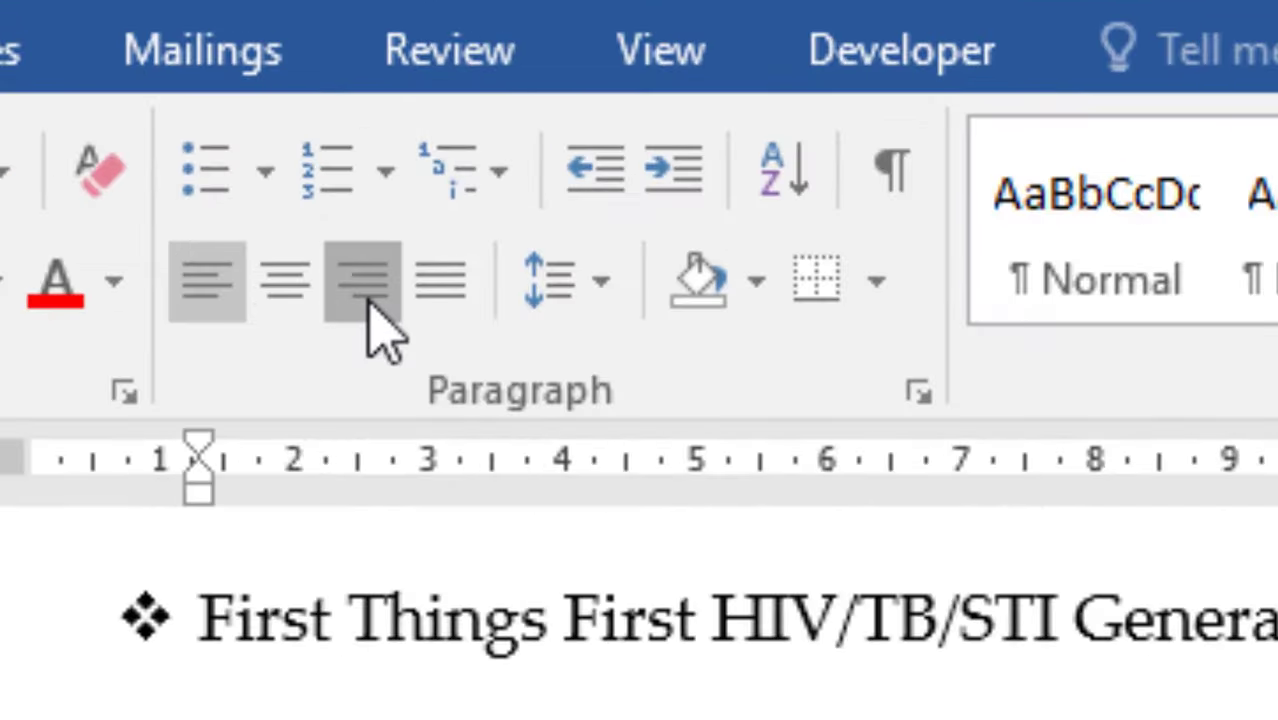
pyautogui.click(368, 290)
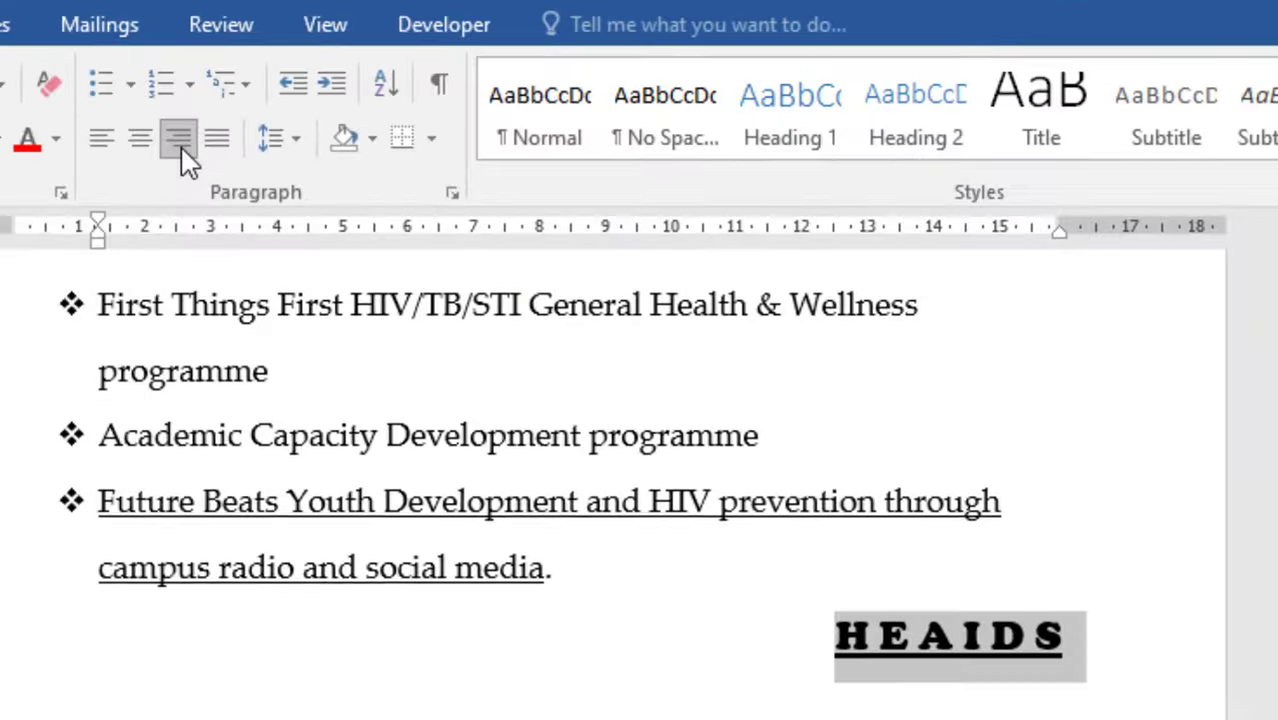
pyautogui.press('Down')
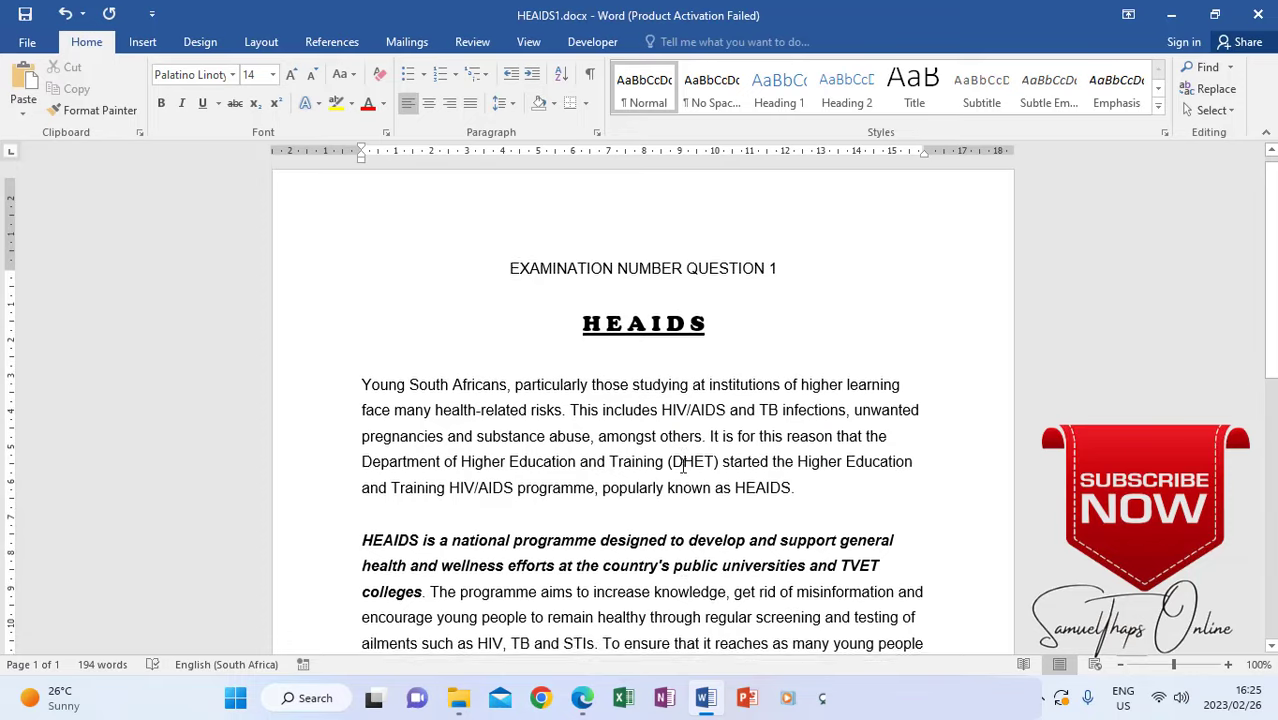
# Justify all the text of the document, from the examination line to the end.
pyautogui.moveTo(503, 279); pyautogui.dragTo(600, 700)
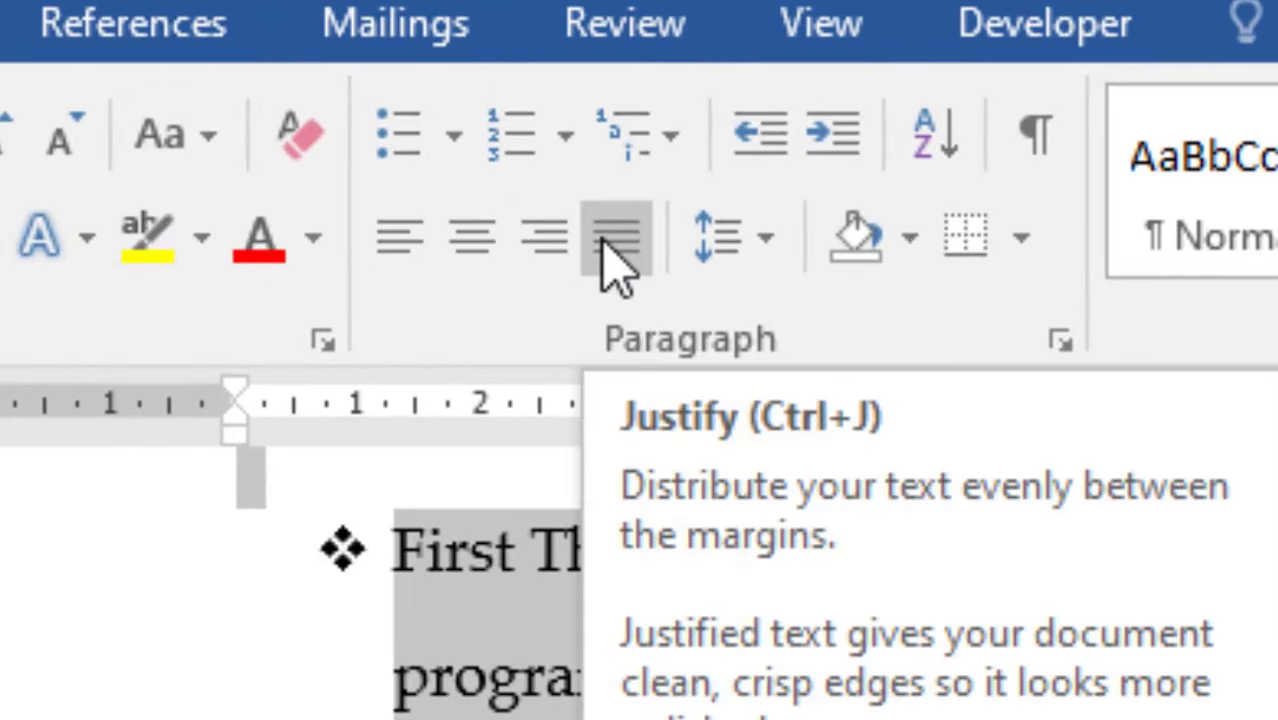
pyautogui.click(604, 242)
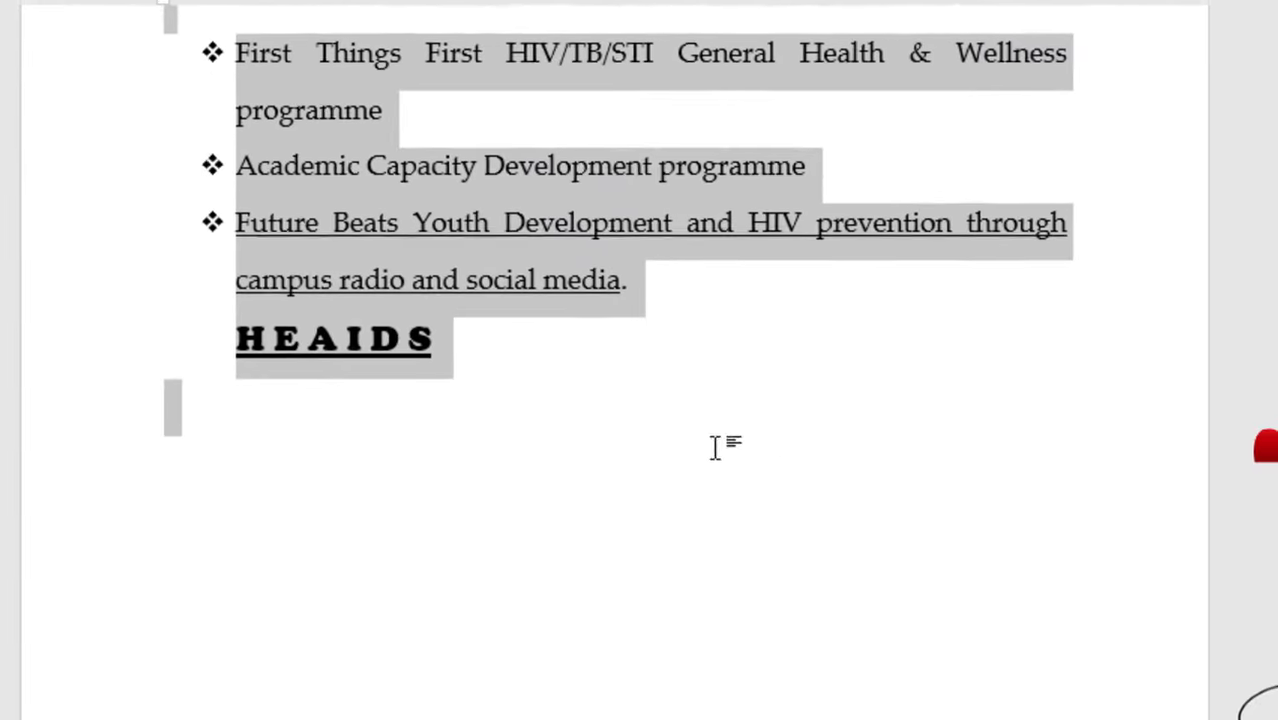
pyautogui.scroll(6, 714, 448)
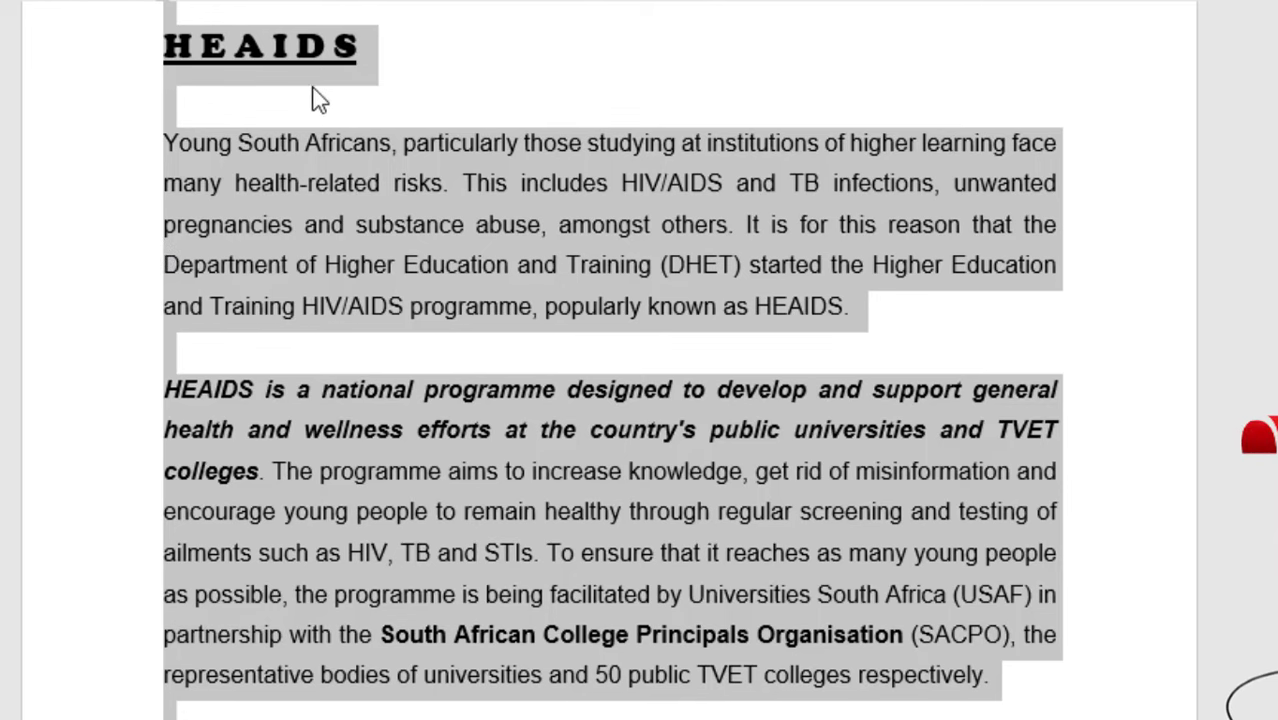
pyautogui.click(350, 106)
# Center the EXAMINATION NUMBER QUESTION 1 line and the HEAIDS heading below it again.
pyautogui.scroll(3, 351, 114)
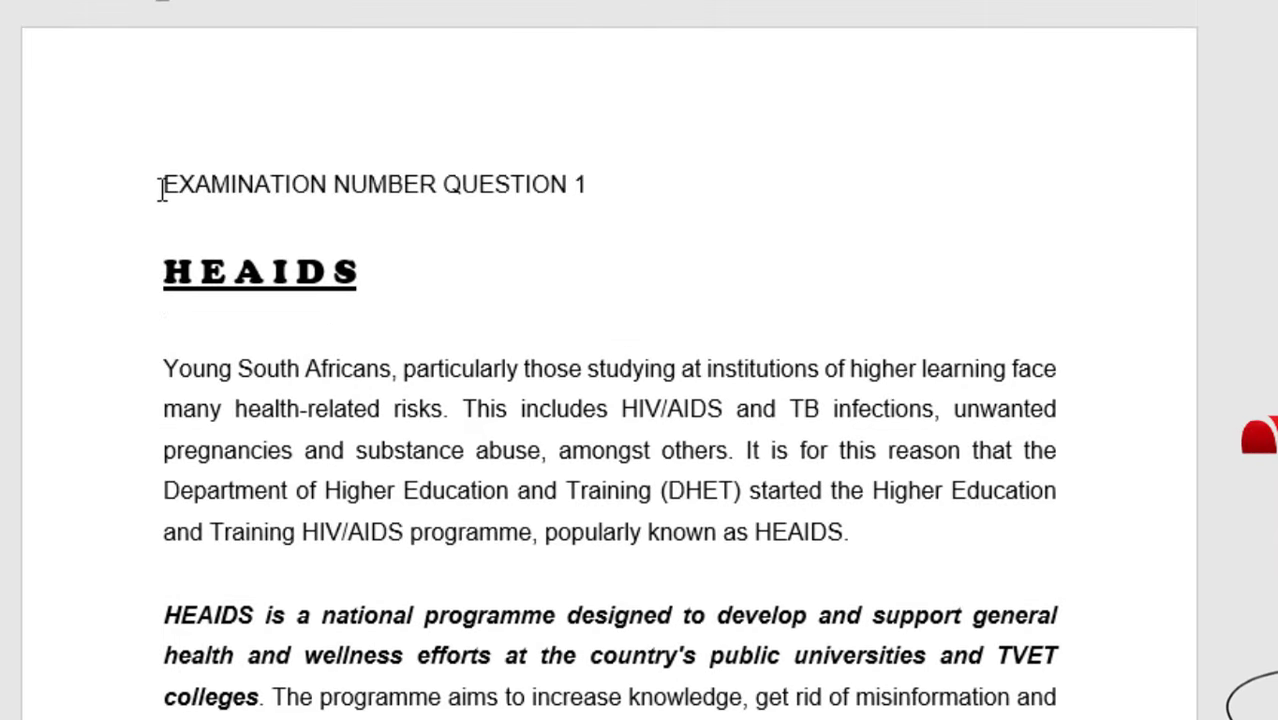
pyautogui.moveTo(160, 188); pyautogui.dragTo(368, 276)
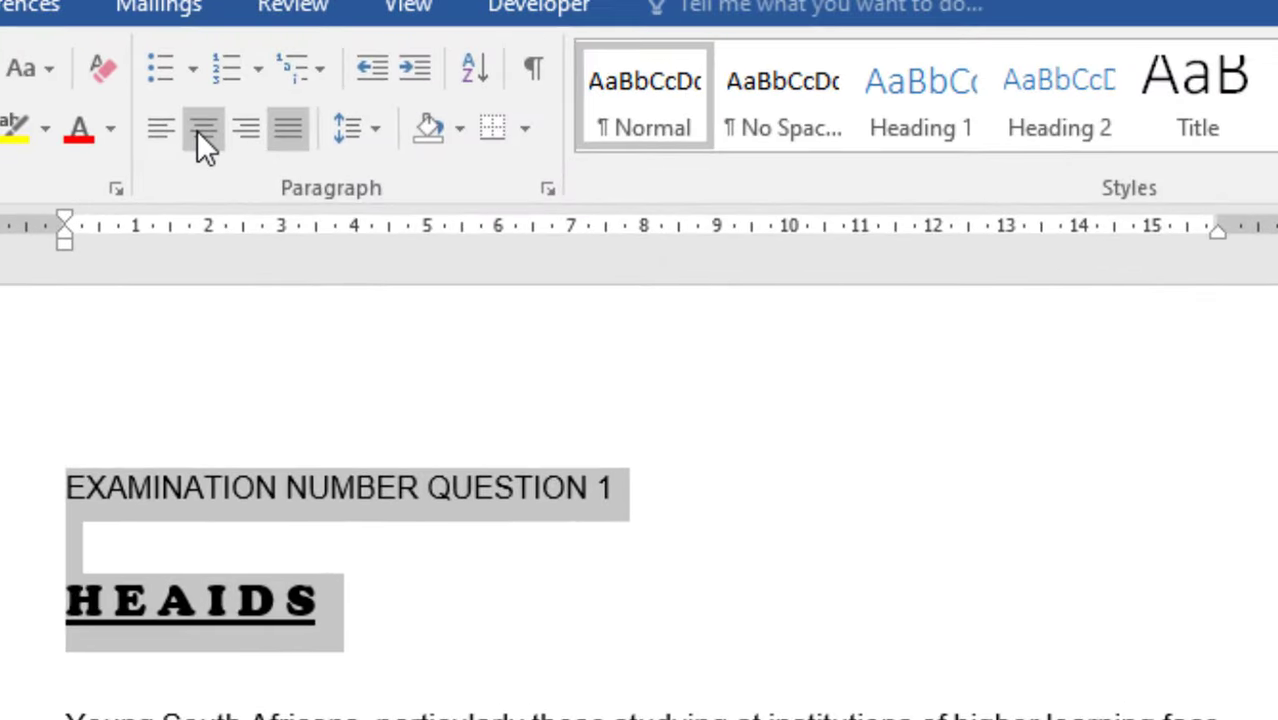
pyautogui.click(200, 130)
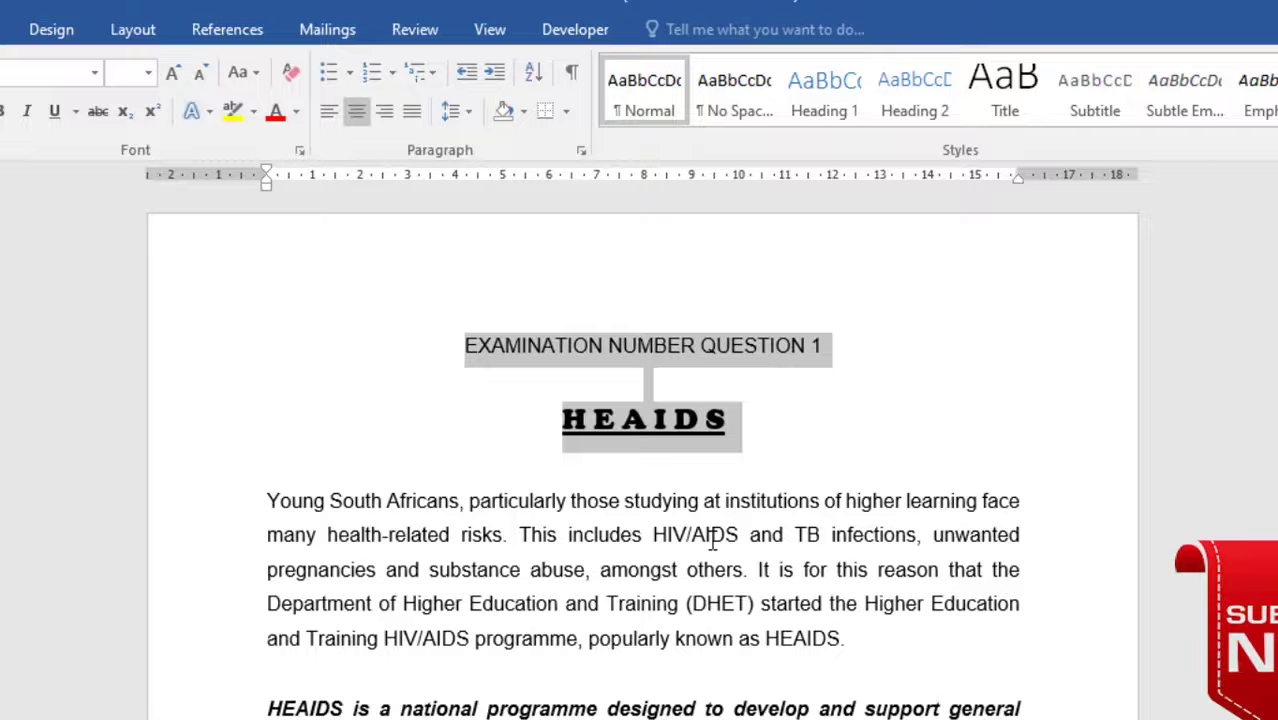
pyautogui.click(722, 534)
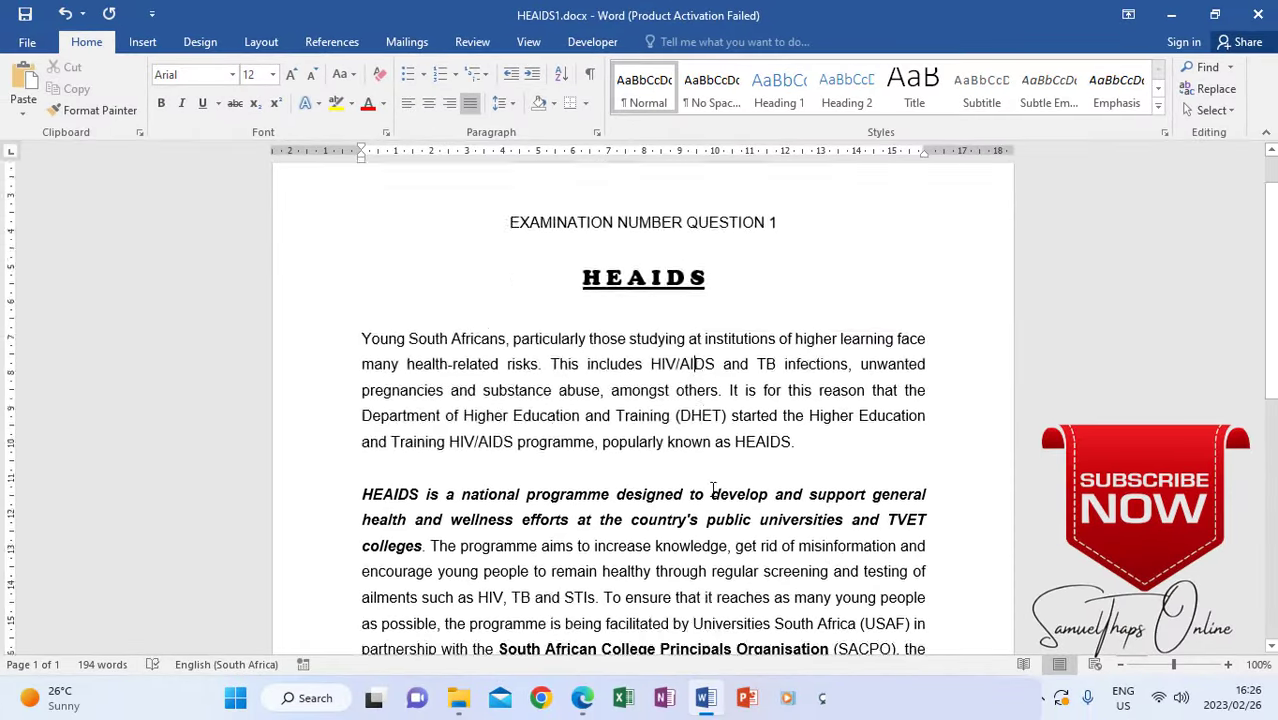
# Align the closing HEAIDS line at the end of the document to the right margin again.
pyautogui.scroll(-9, 713, 490)
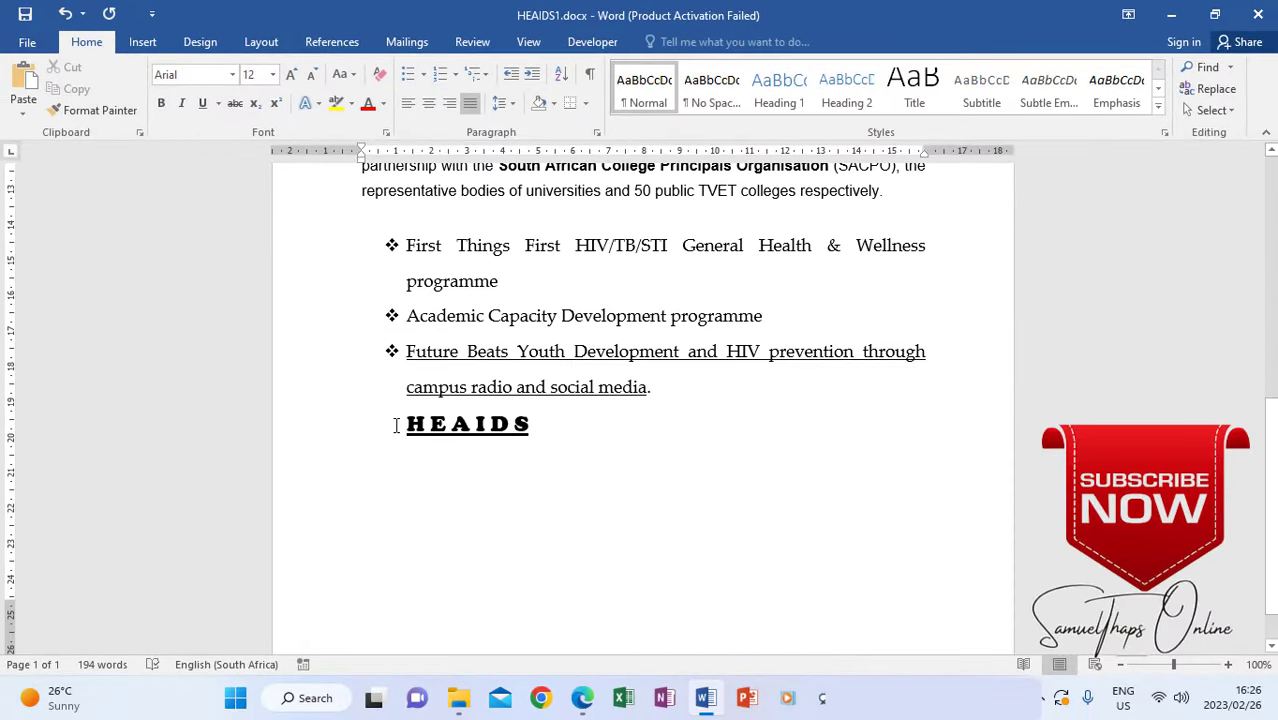
pyautogui.moveTo(396, 425); pyautogui.dragTo(535, 427)
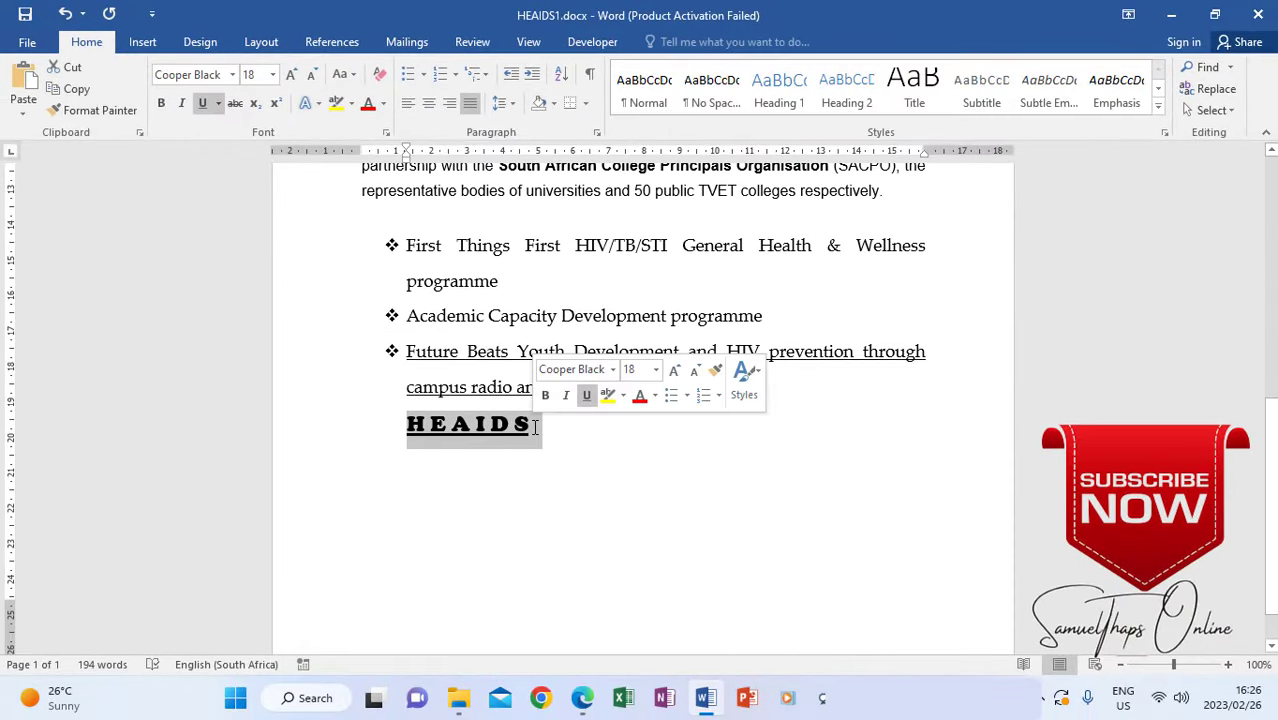
pyautogui.click(449, 103)
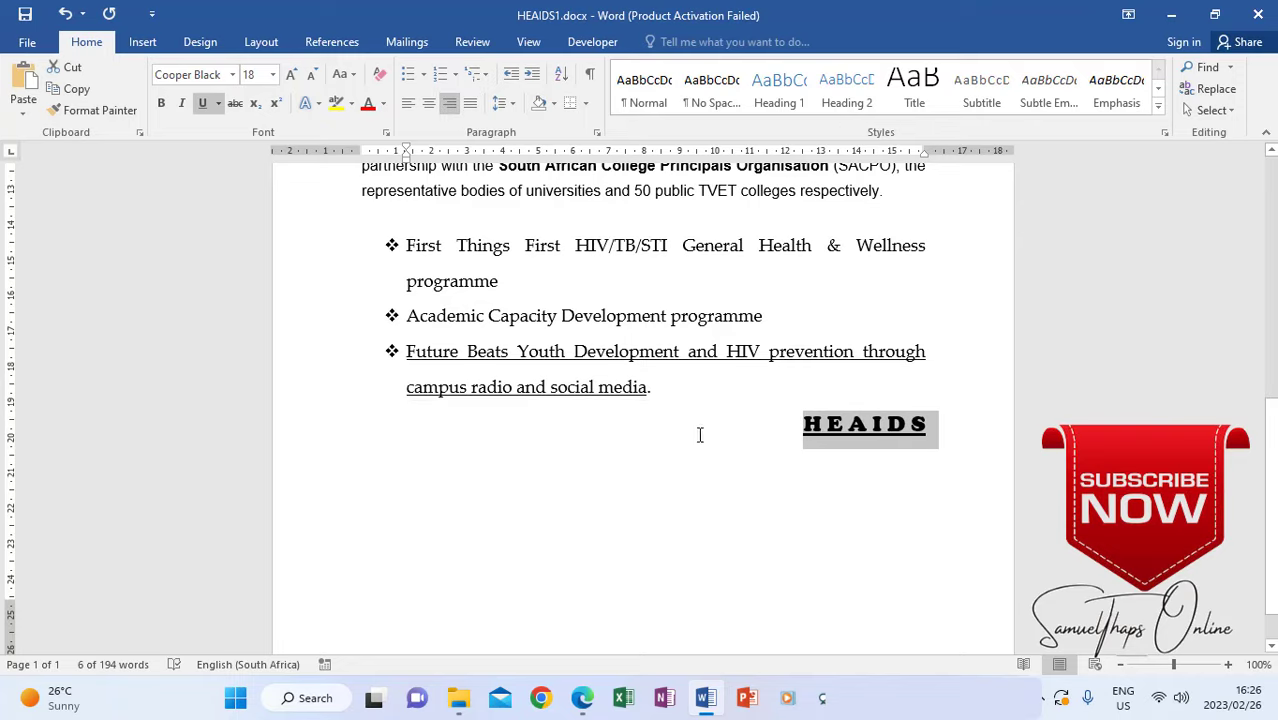
pyautogui.scroll(7, 700, 435)
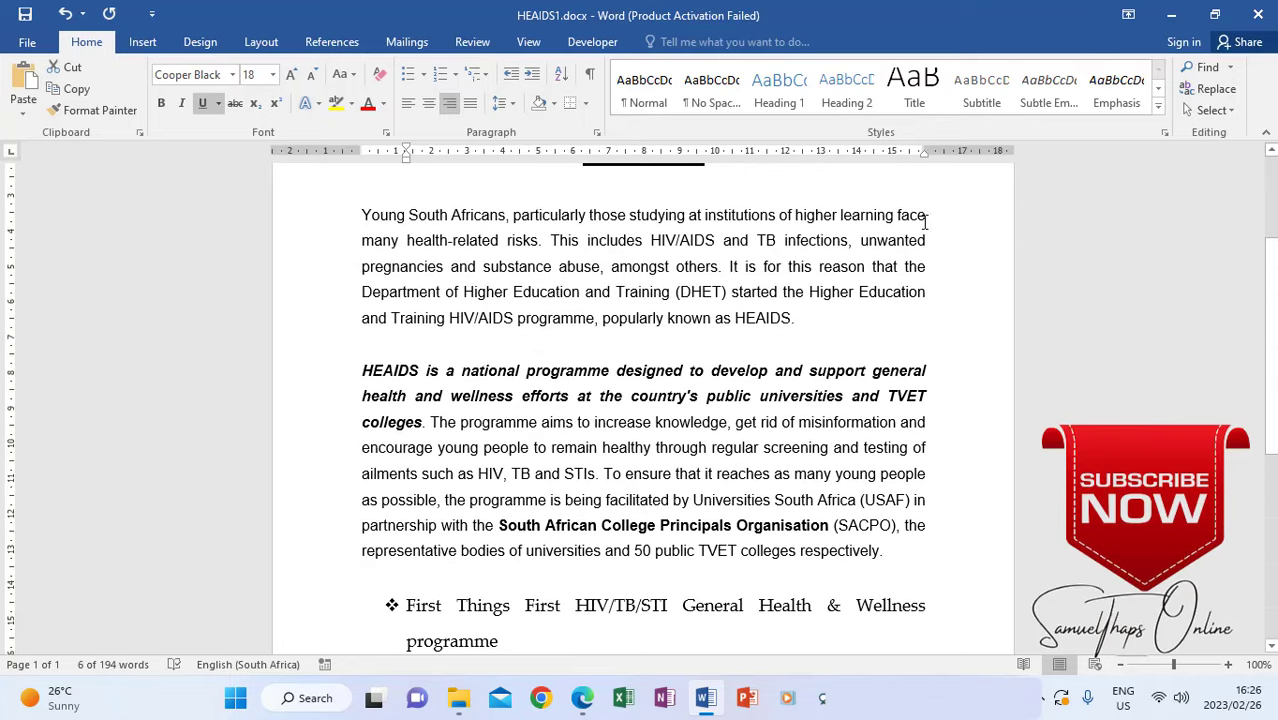